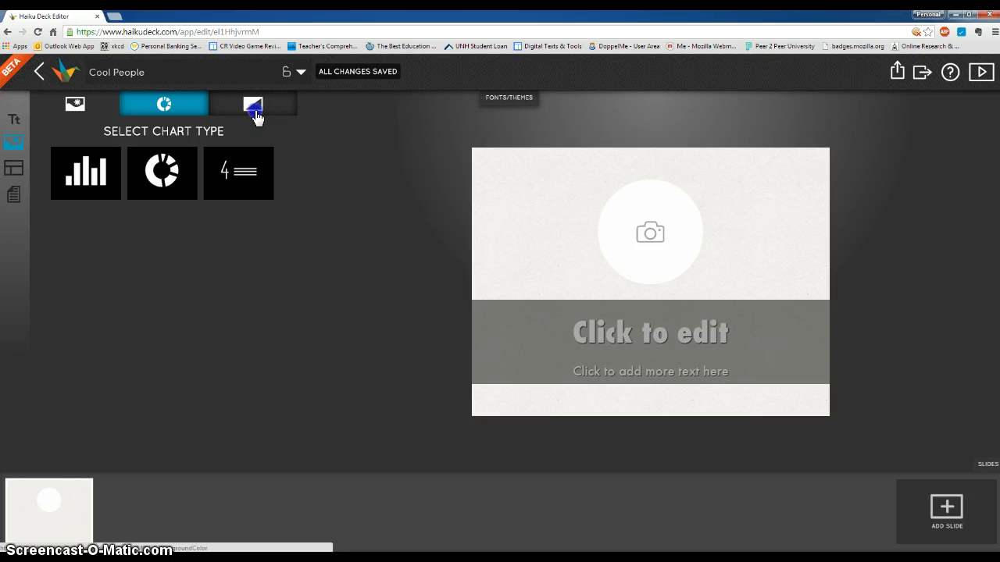
- Try several solid background colours on the slide and settle on the off-white swatch from the Haiku Deck favorites
{"action": "left_click", "coordinate": [97, 222]}
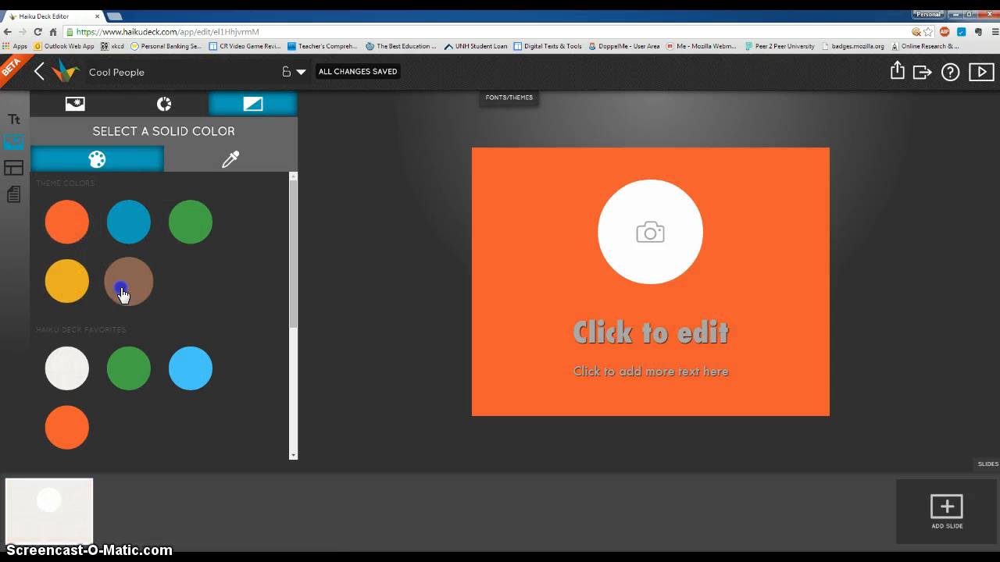
{"action": "left_click", "coordinate": [128, 280]}
{"action": "left_click", "coordinate": [181, 236]}
{"action": "left_click", "coordinate": [75, 291]}
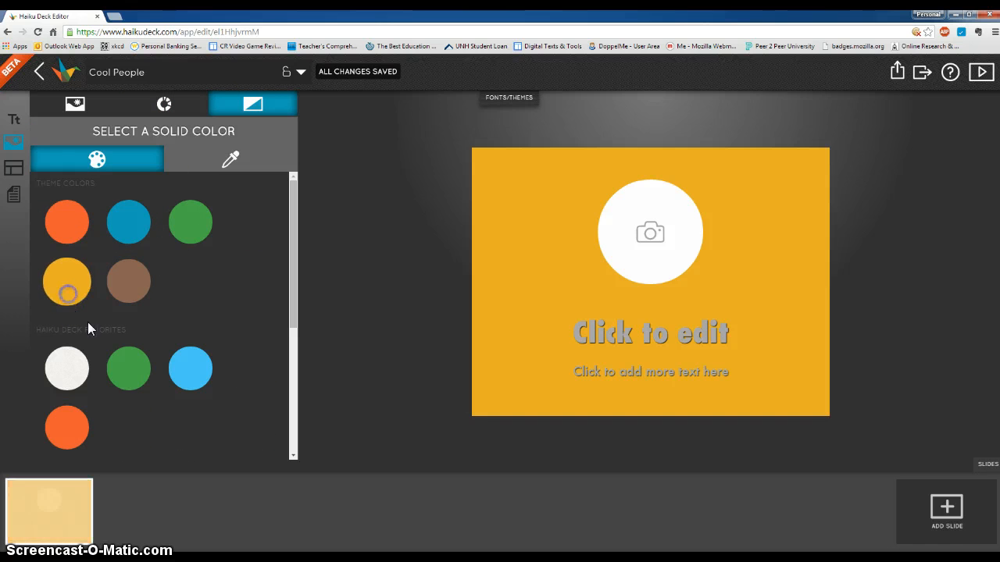
{"action": "left_click", "coordinate": [130, 376]}
{"action": "left_click", "coordinate": [188, 376]}
{"action": "left_click", "coordinate": [78, 371]}
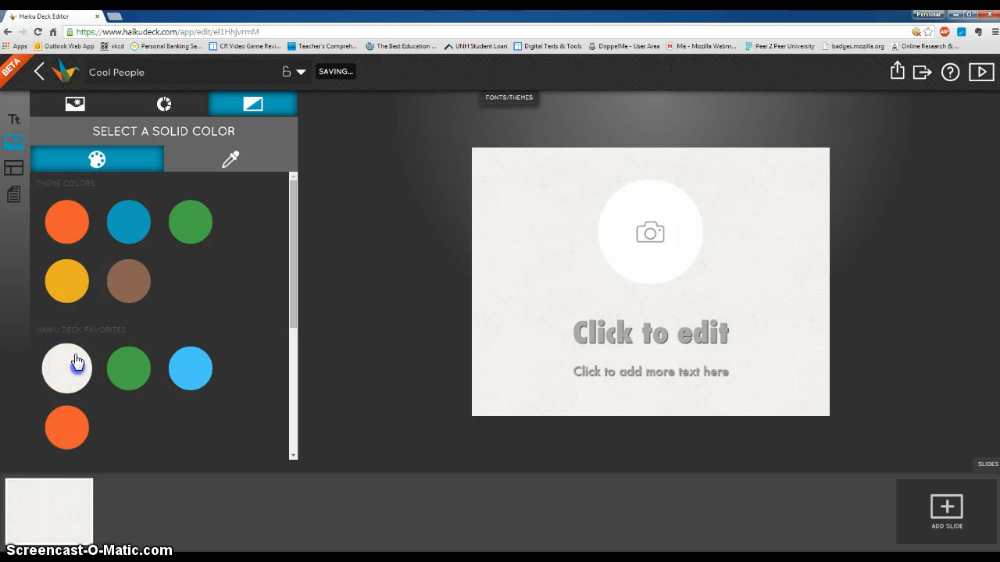
- Try out the alternative slide layouts and return to the one with the image circle above the title and subtitle
{"action": "left_click", "coordinate": [18, 168]}
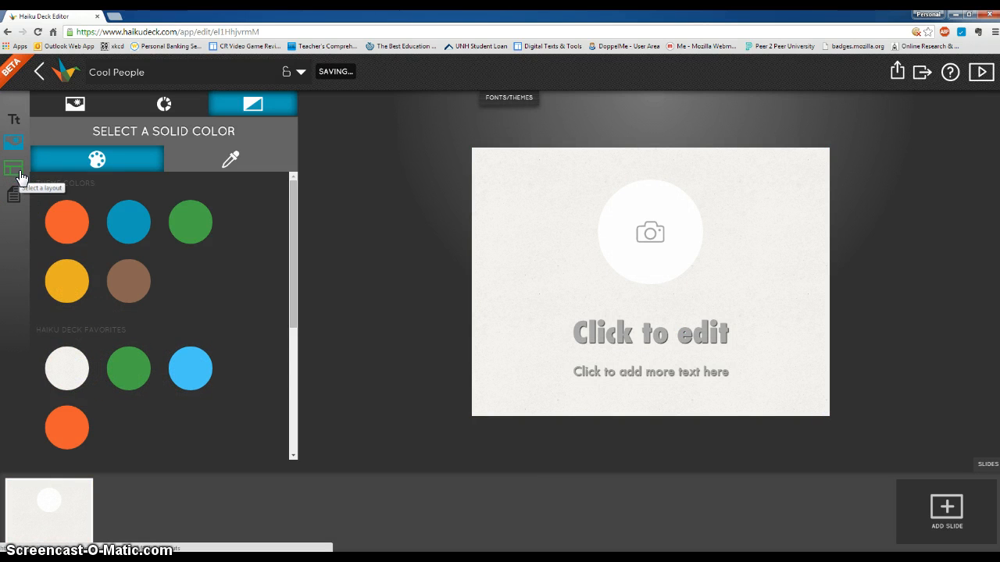
{"action": "left_click", "coordinate": [18, 170]}
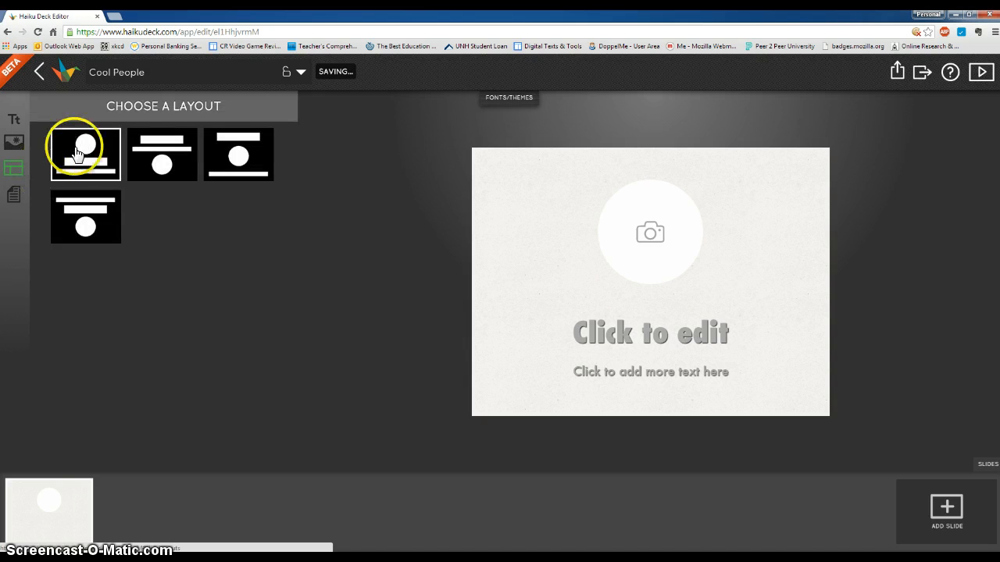
{"action": "left_click", "coordinate": [153, 161]}
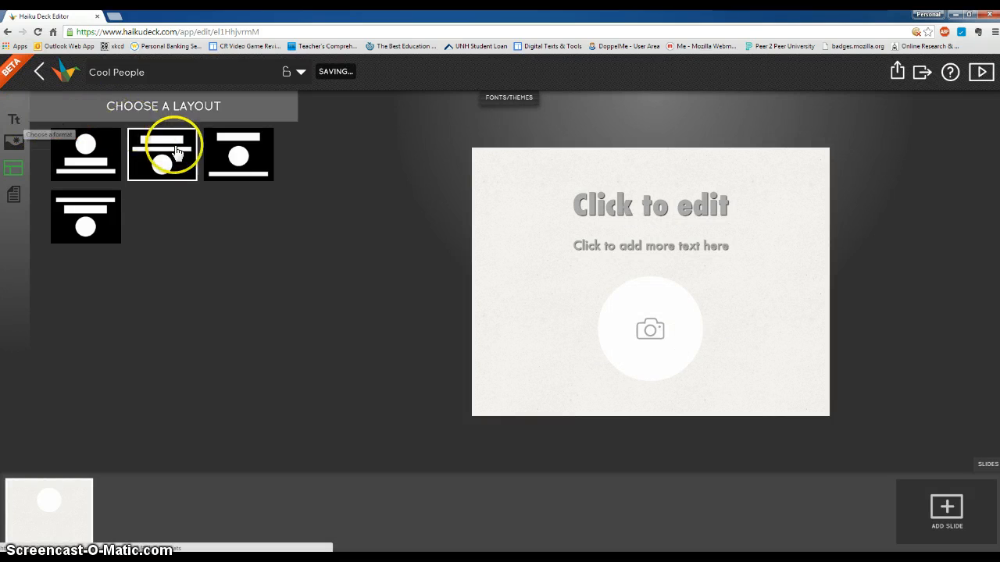
{"action": "left_click", "coordinate": [239, 158]}
{"action": "left_click", "coordinate": [89, 216]}
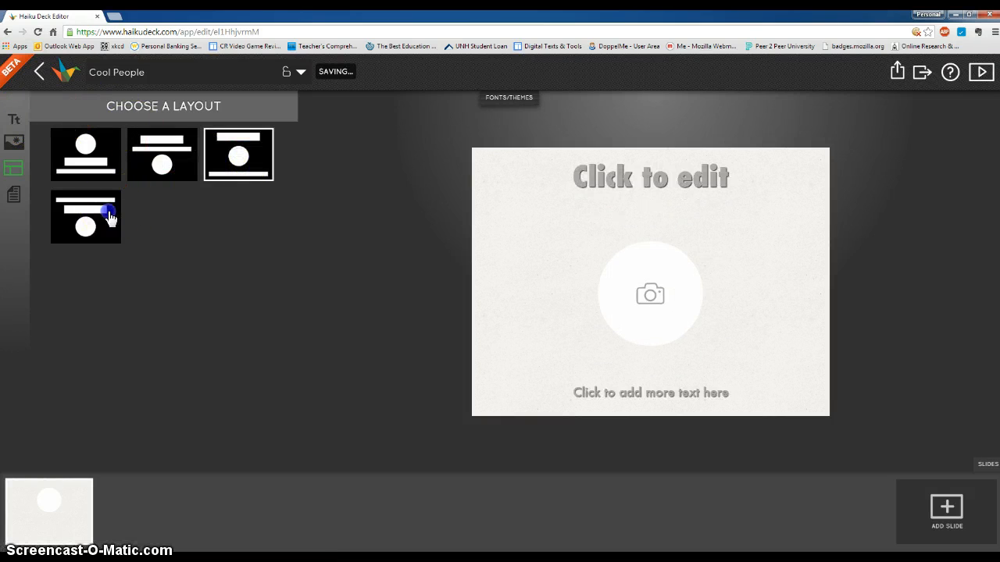
{"action": "left_click", "coordinate": [239, 166]}
{"action": "left_click", "coordinate": [179, 170]}
{"action": "left_click", "coordinate": [114, 160]}
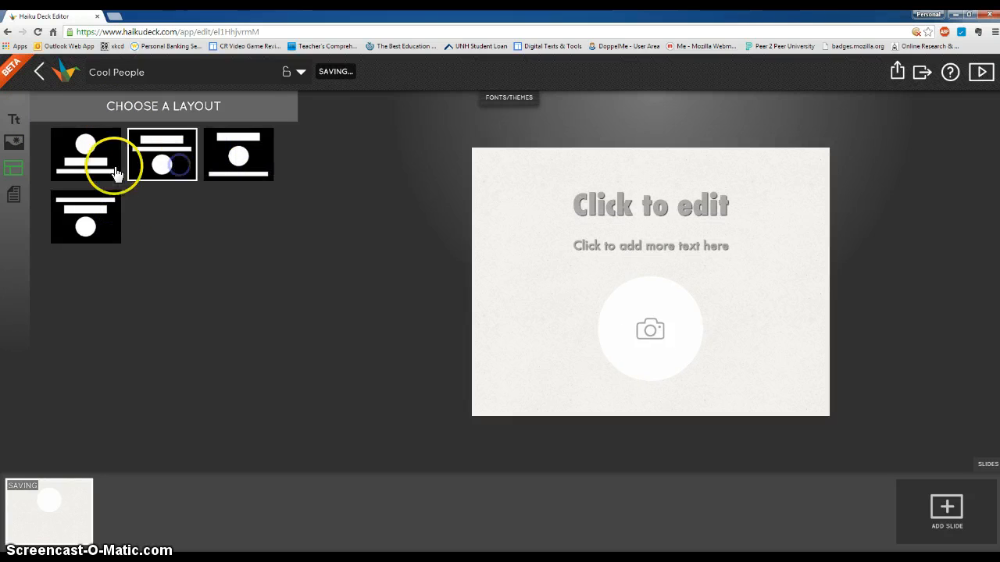
{"action": "left_click", "coordinate": [157, 163]}
{"action": "left_click", "coordinate": [236, 159]}
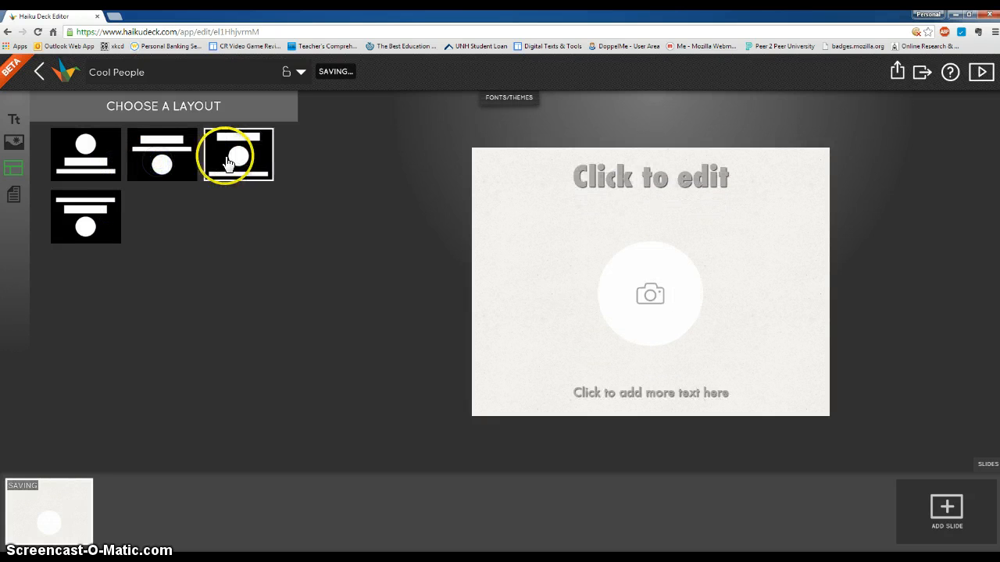
{"action": "left_click", "coordinate": [93, 215]}
{"action": "left_click", "coordinate": [156, 166]}
{"action": "left_click", "coordinate": [99, 163]}
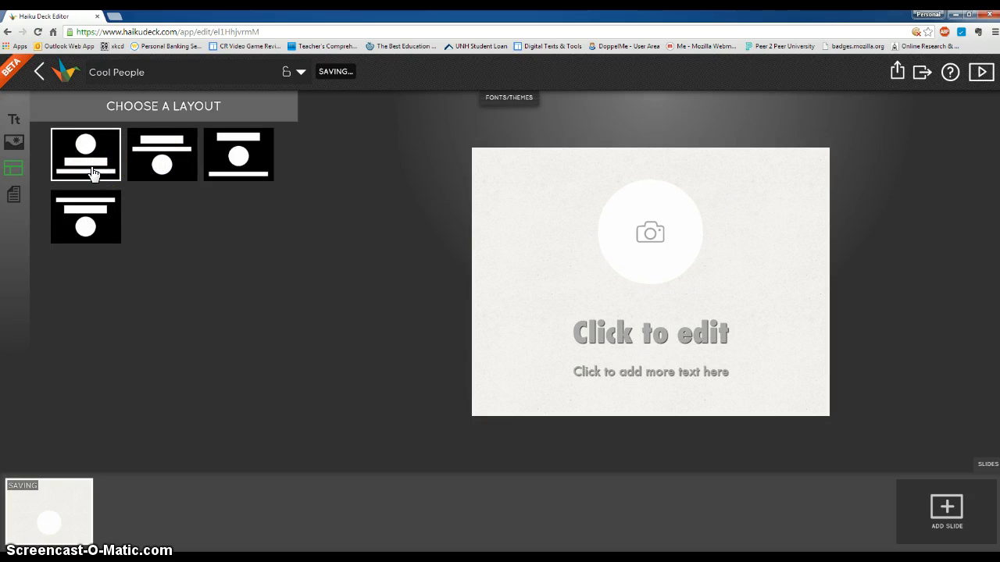
- Open the public deck notes area for the slide
{"action": "left_click", "coordinate": [14, 195]}
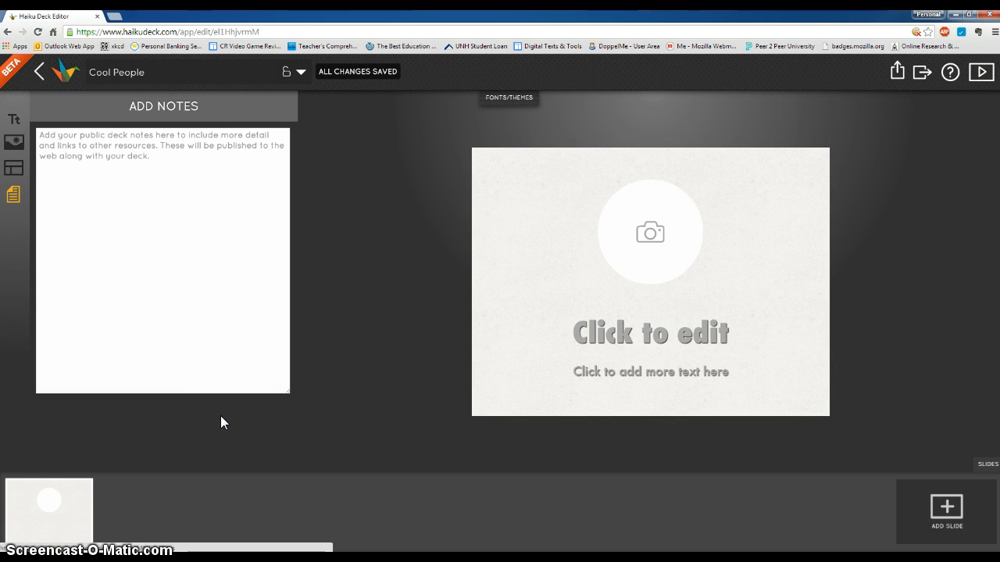
{"action": "left_click", "coordinate": [89, 488]}
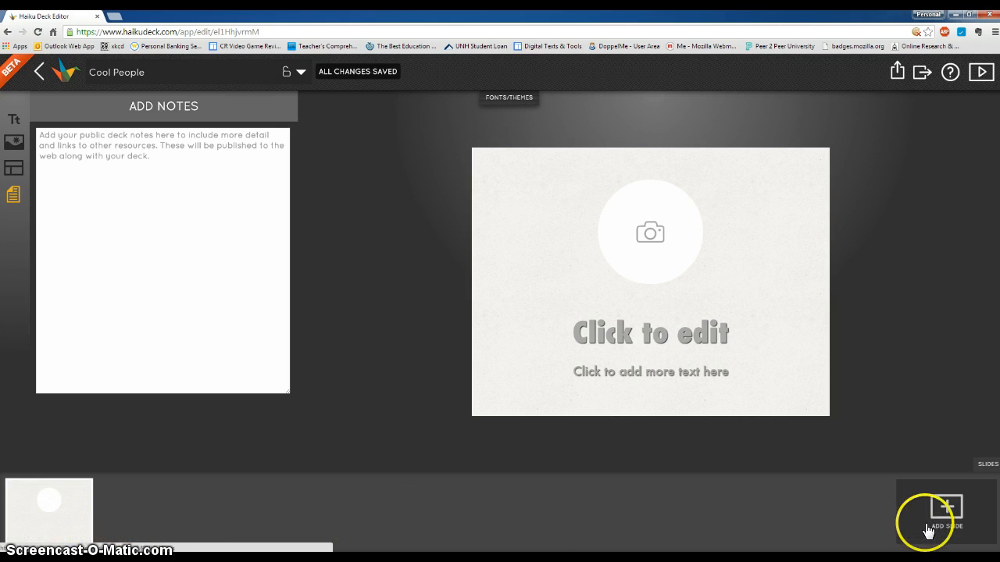
- Add three slides with the original image slide in third place, and give the fourth slide the image circle, title and subtitle type
{"action": "left_click", "coordinate": [945, 509]}
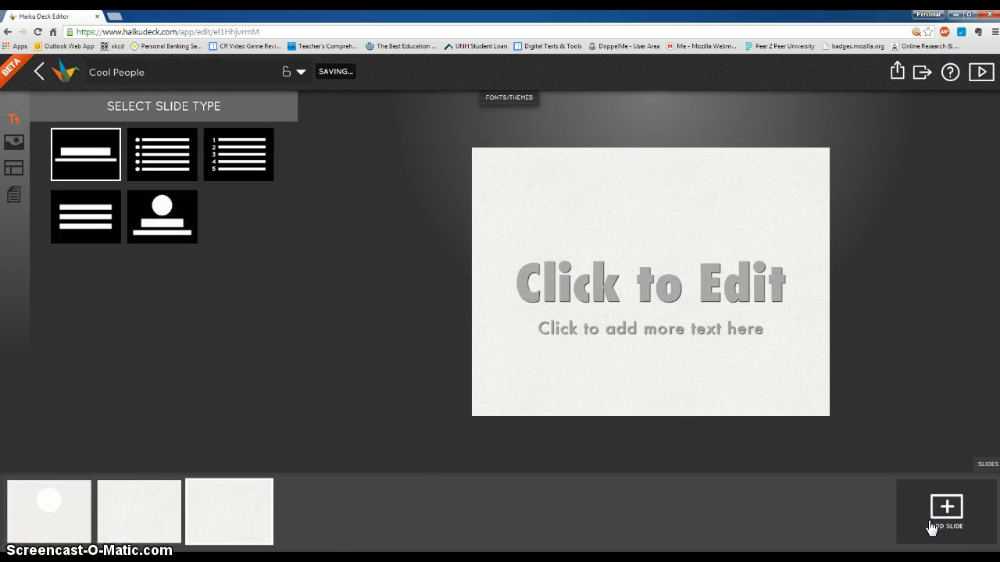
{"action": "left_click_drag", "start_coordinate": [18, 521], "coordinate": [73, 513]}
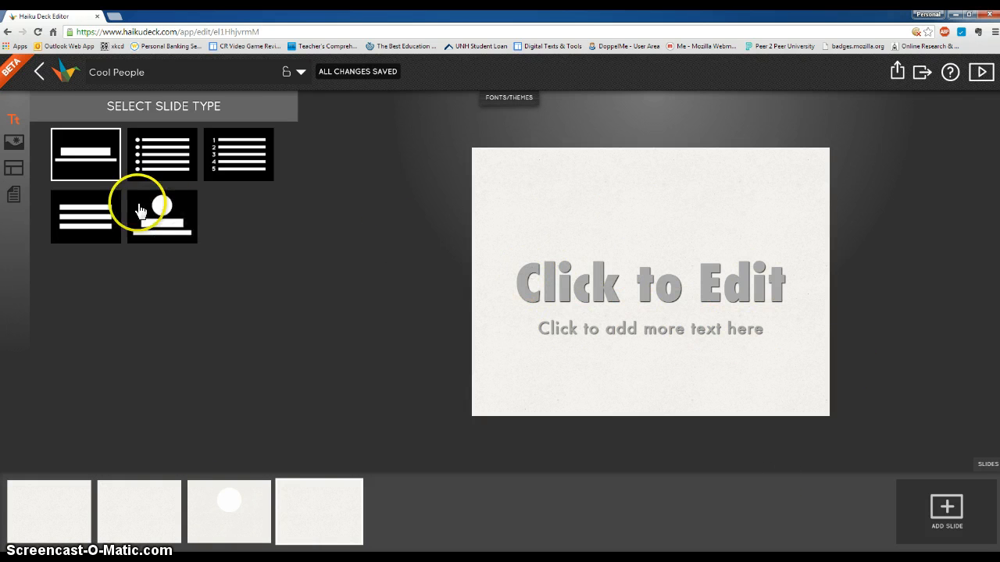
{"action": "left_click", "coordinate": [160, 218]}
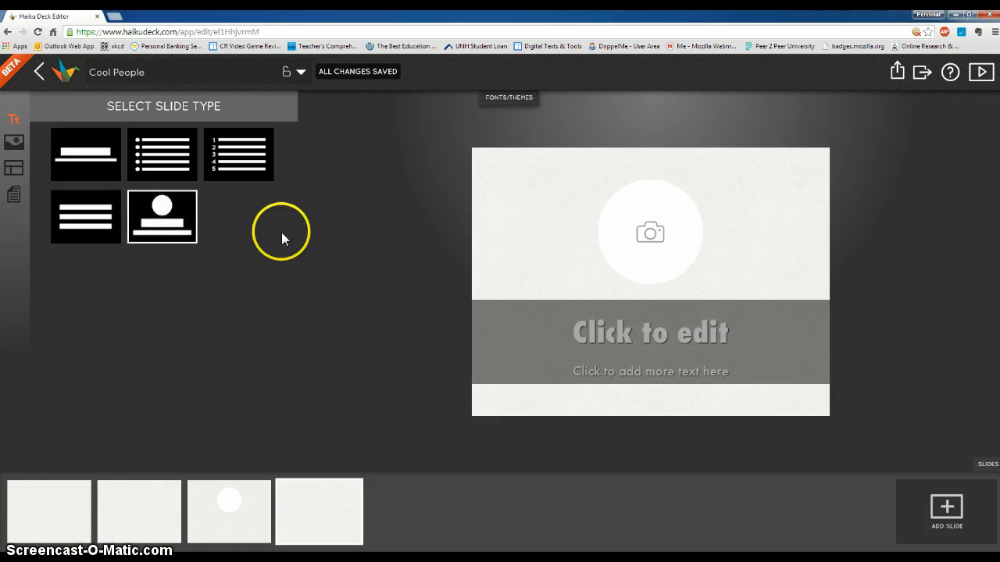
- Review the deck's sharing options and its export formats, closing each dialog without choosing anything
{"action": "left_click", "coordinate": [898, 78]}
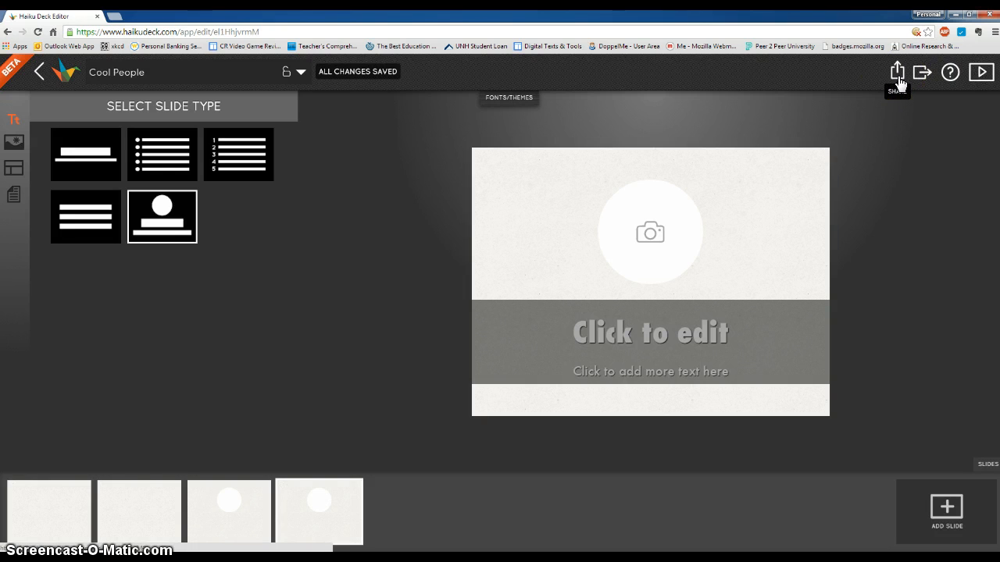
{"action": "left_click", "coordinate": [898, 78]}
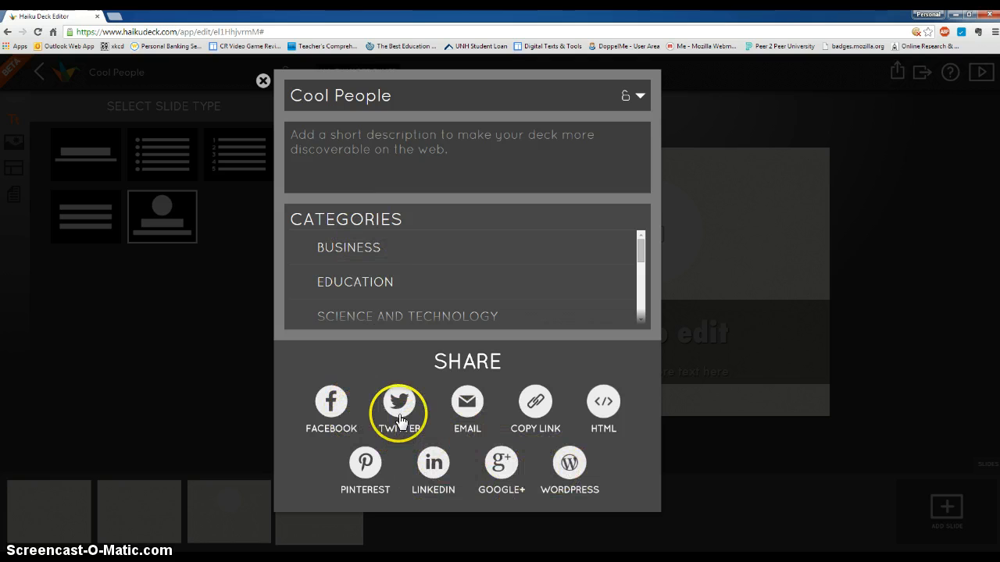
{"action": "left_click", "coordinate": [263, 81]}
{"action": "left_click", "coordinate": [921, 72]}
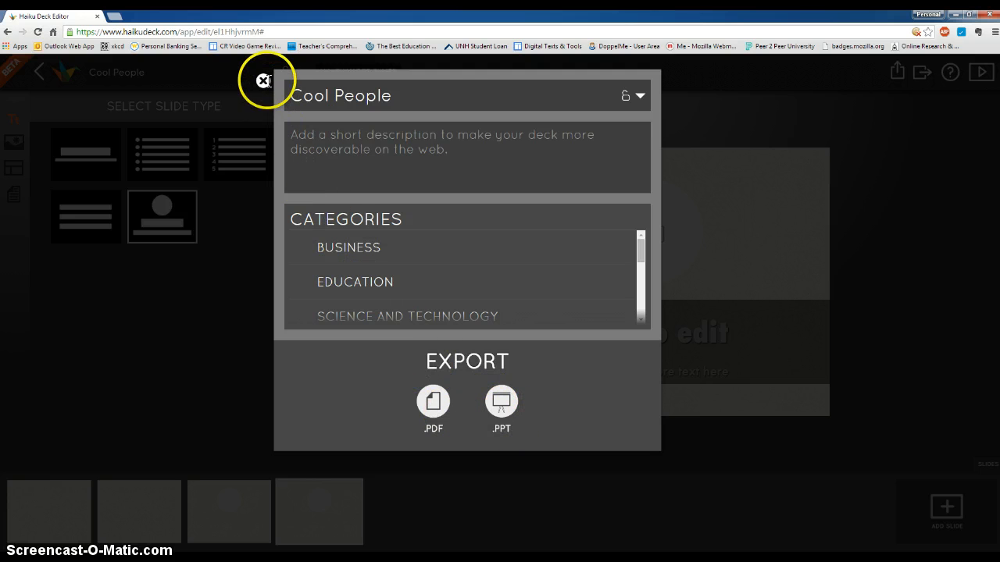
{"action": "left_click", "coordinate": [263, 81]}
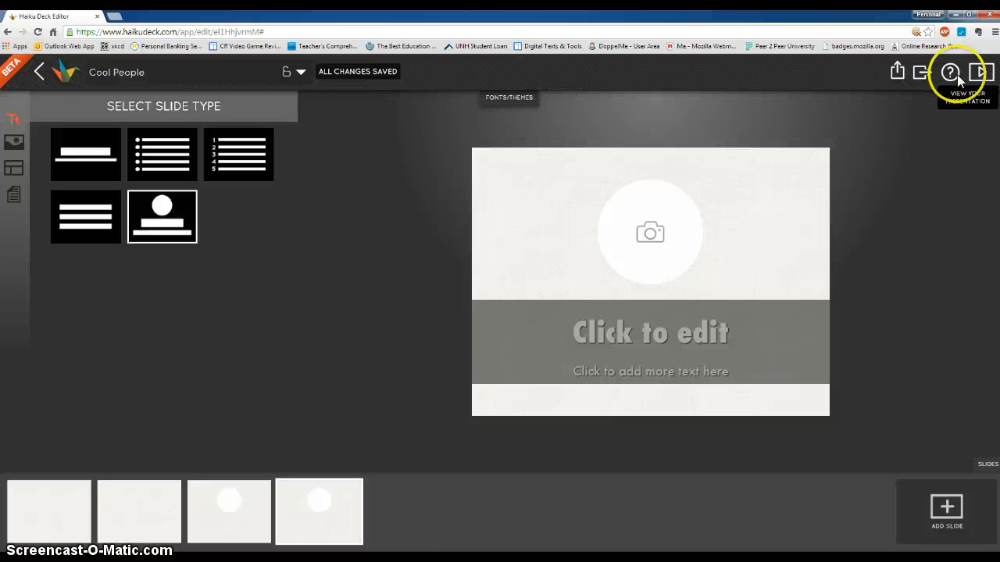
- Enter "Cool People" as the slide's title and "The problems with low body temperature" as its subtitle
{"action": "left_click", "coordinate": [656, 331]}
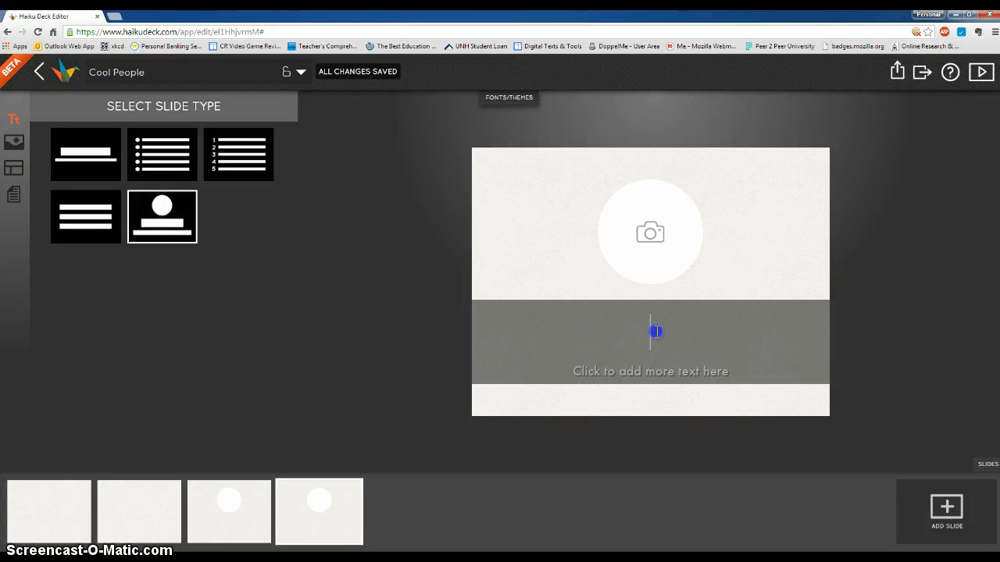
{"action": "type", "text": "Cool People"}
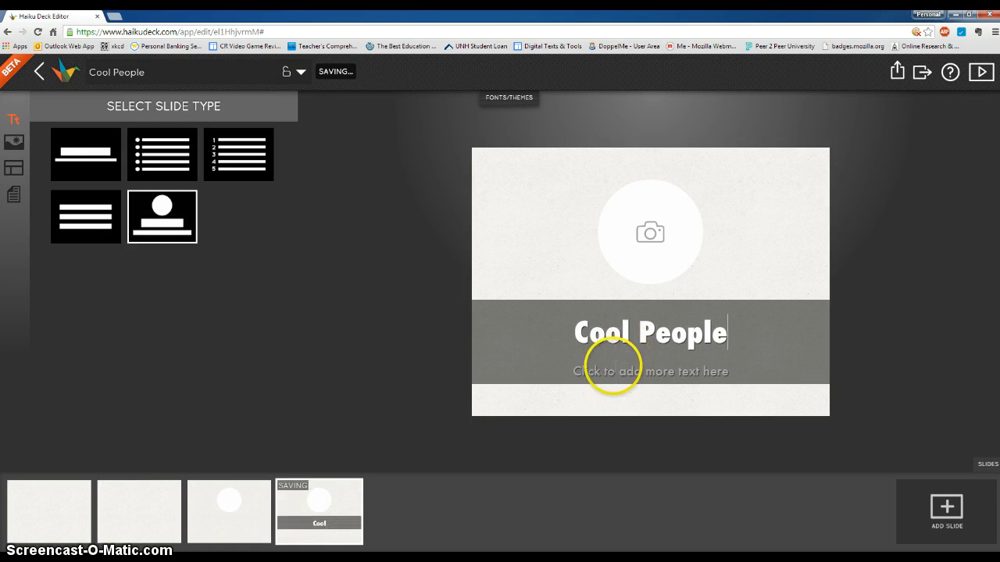
{"action": "left_click", "coordinate": [648, 370]}
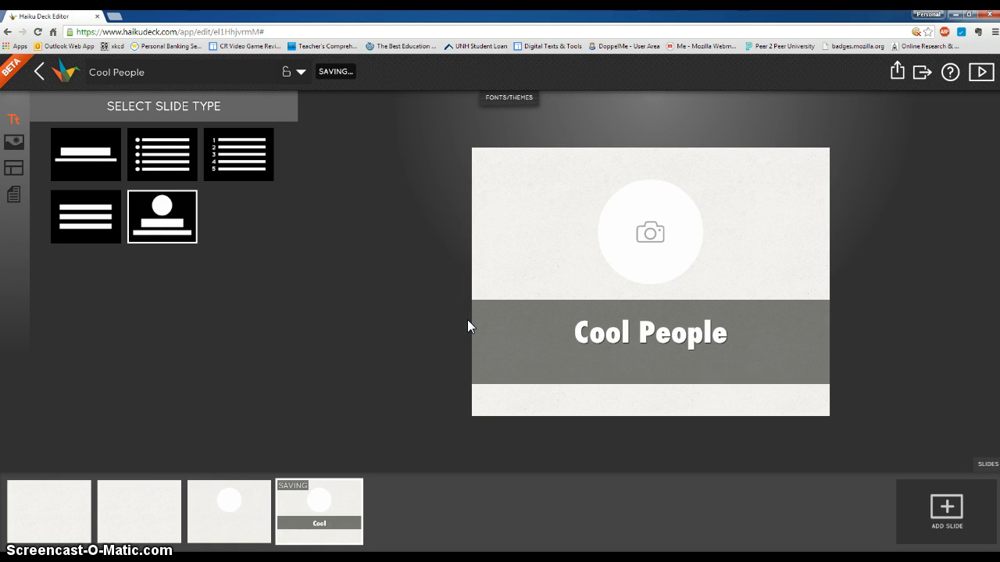
{"action": "type", "text": "The pro"}
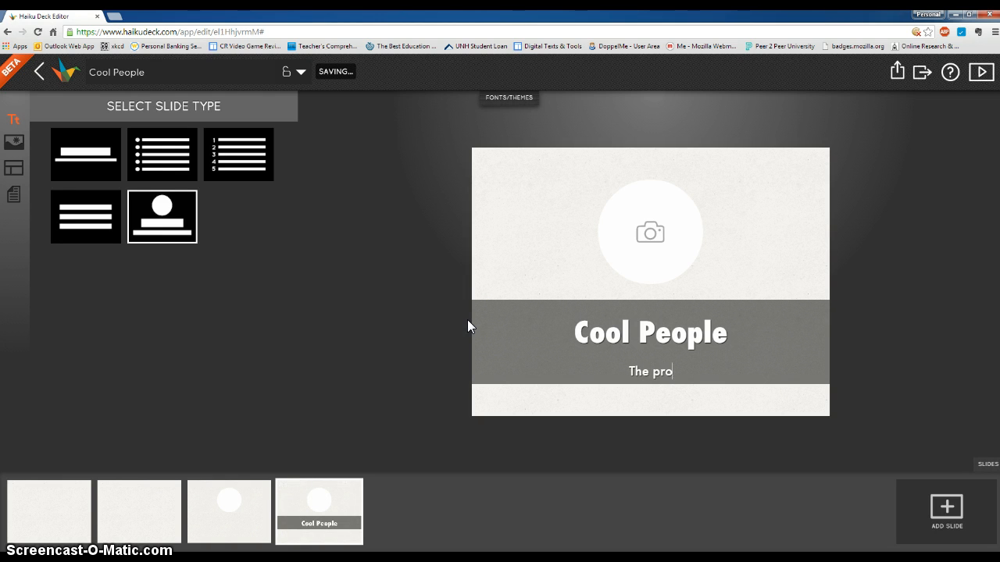
{"action": "type", "text": "blems "}
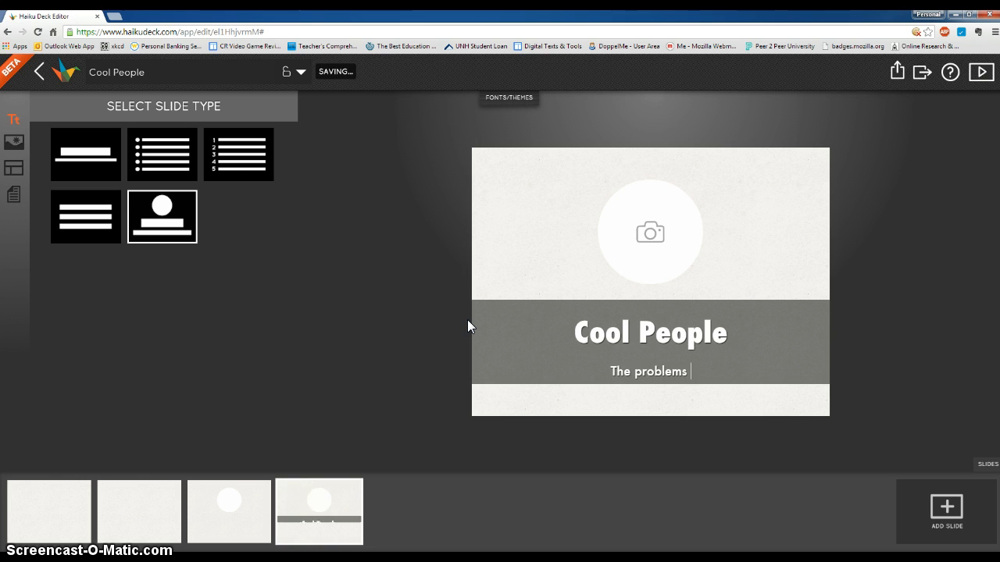
{"action": "type", "text": "with low "}
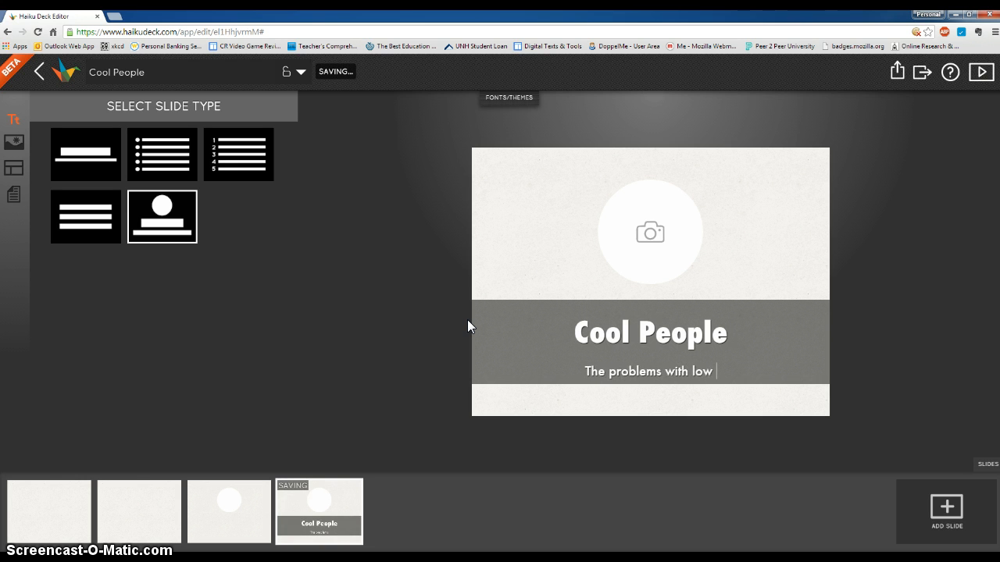
{"action": "type", "text": "body t"}
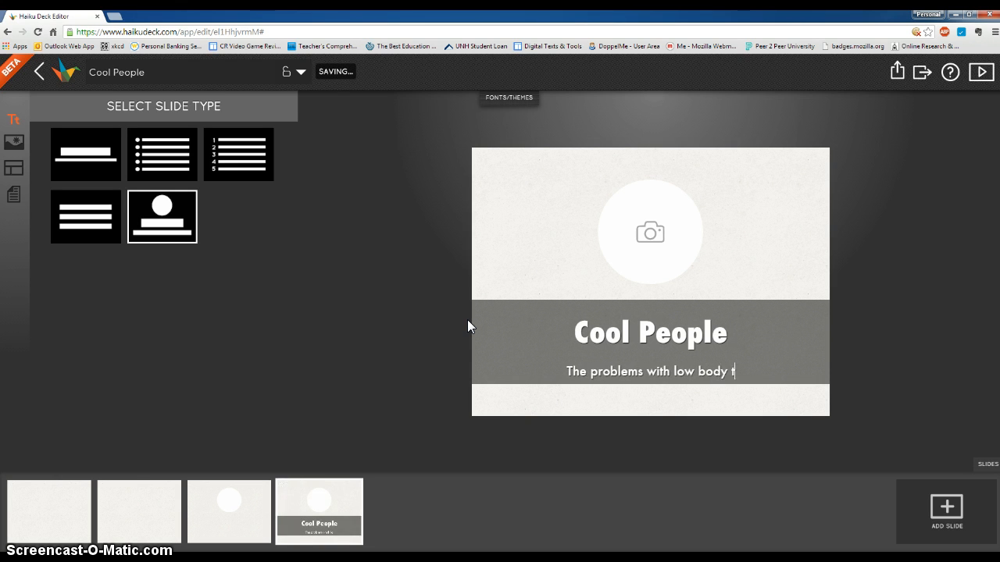
{"action": "type", "text": "emperature"}
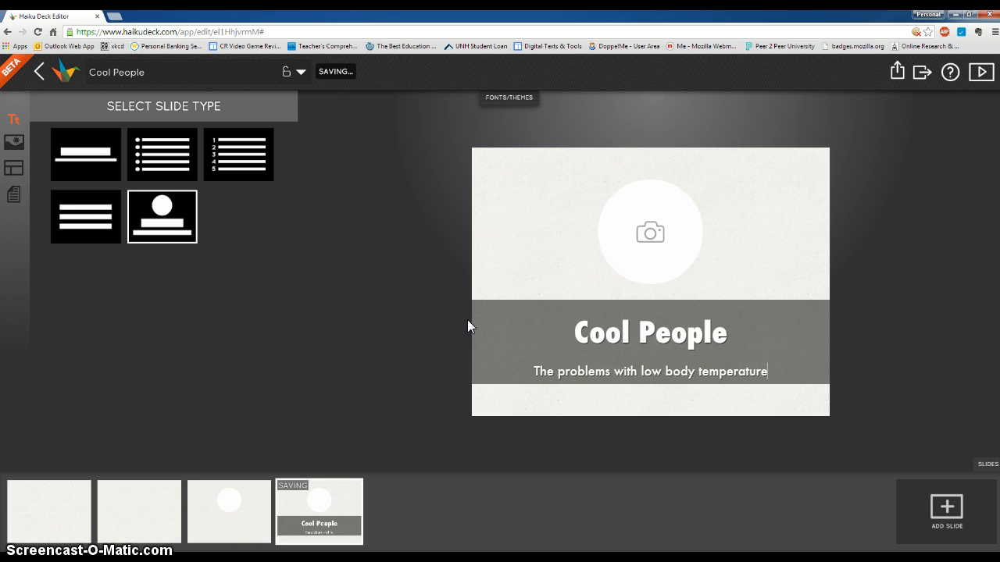
- Move the titled "Cool People" slide from last to first position in the deck
{"action": "mouse_move", "coordinate": [320, 529]}
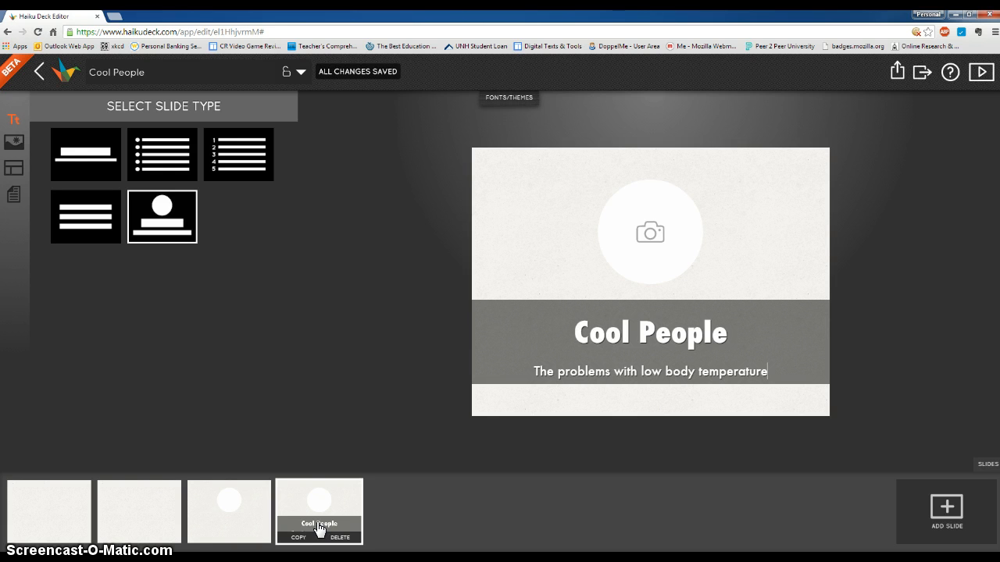
{"action": "left_click_drag", "start_coordinate": [319, 530], "coordinate": [48, 504]}
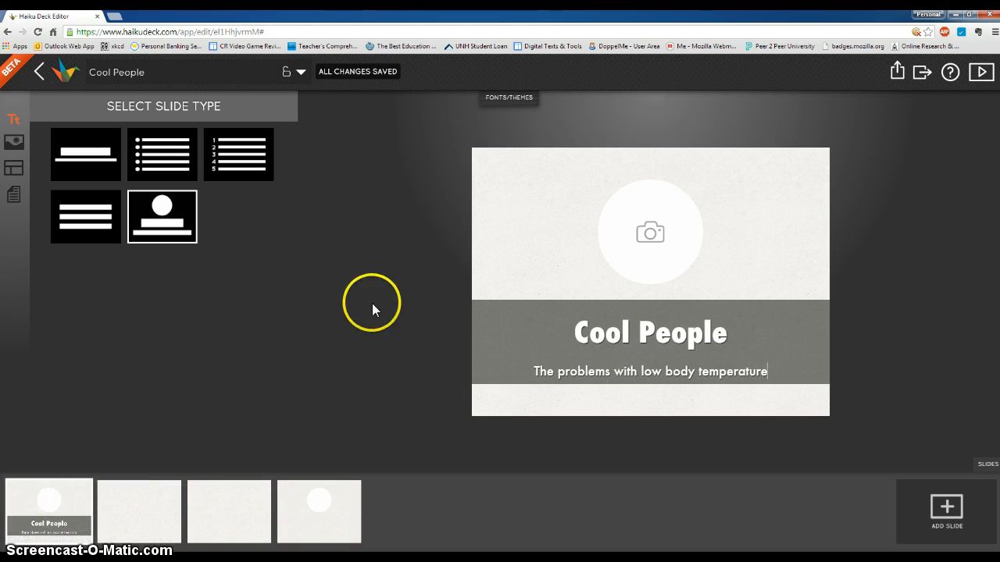
- Search the background images with the suggested keyword "cool" and browse the pictures for a suitable one
{"action": "left_click", "coordinate": [18, 150]}
{"action": "left_click", "coordinate": [72, 108]}
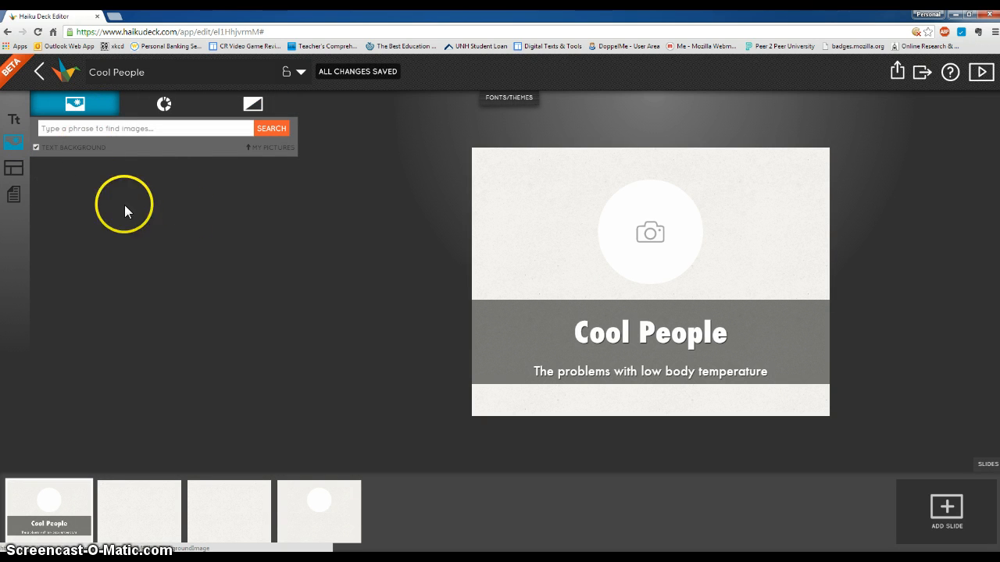
{"action": "left_click", "coordinate": [13, 121]}
{"action": "left_click", "coordinate": [13, 141]}
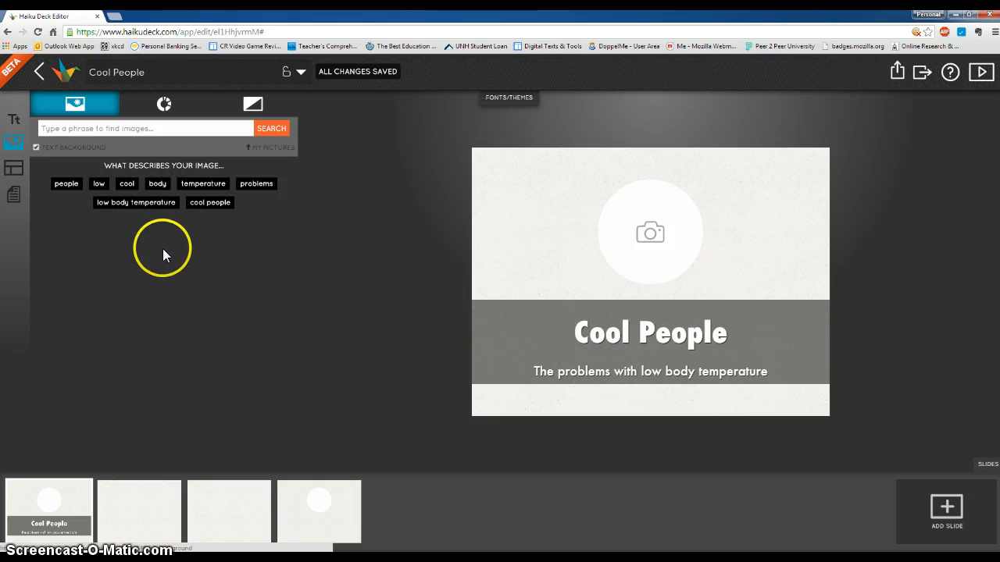
{"action": "left_click", "coordinate": [128, 186]}
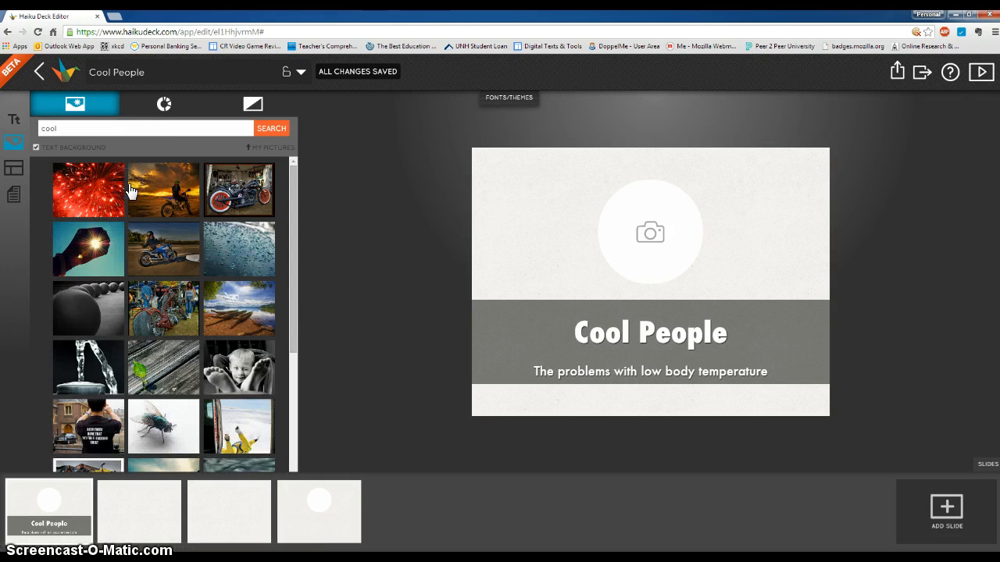
{"action": "scroll", "coordinate": [182, 361], "scroll_direction": "down", "scroll_amount": 3}
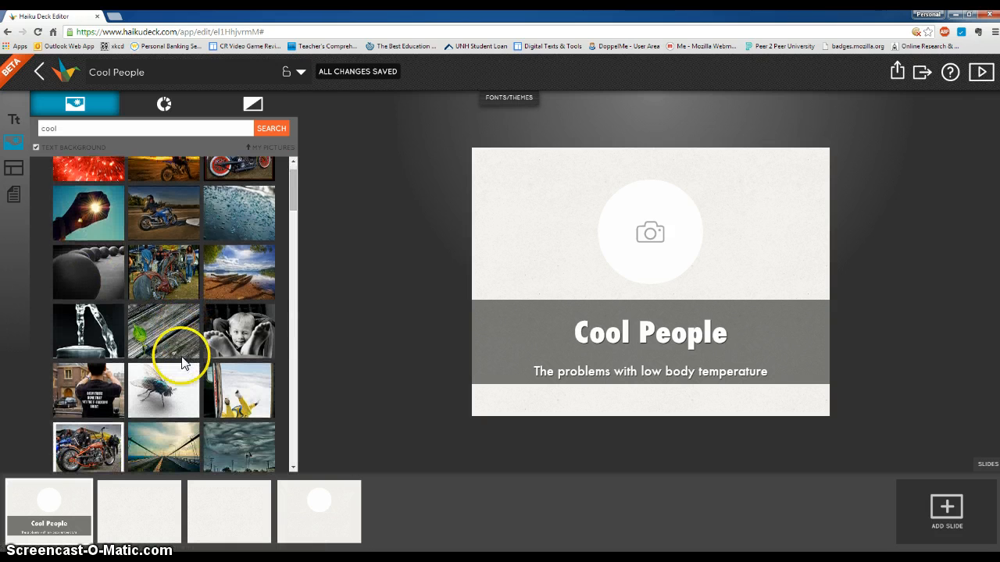
{"action": "scroll", "coordinate": [182, 360], "scroll_direction": "down", "scroll_amount": 2}
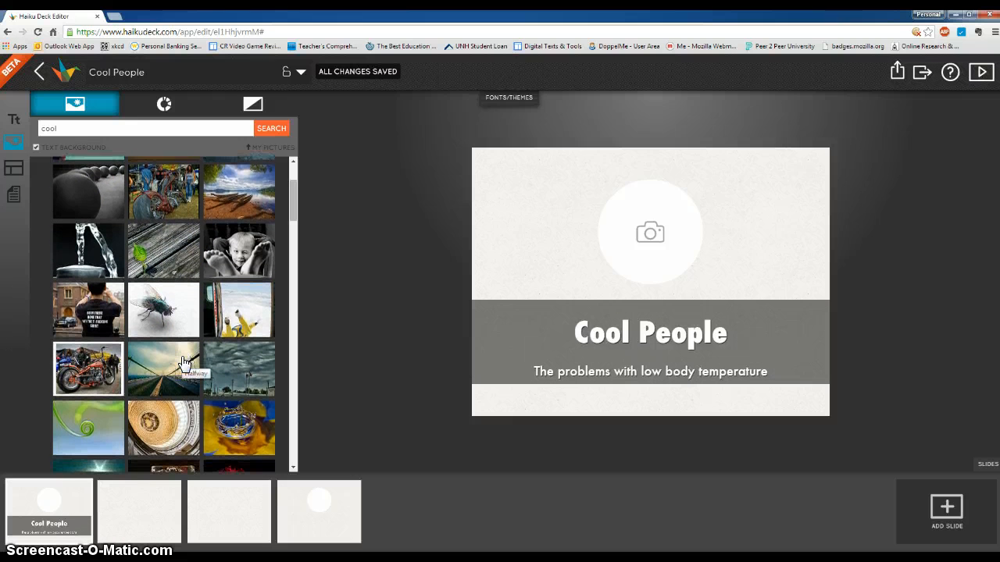
{"action": "scroll", "coordinate": [182, 361], "scroll_direction": "up", "scroll_amount": 3}
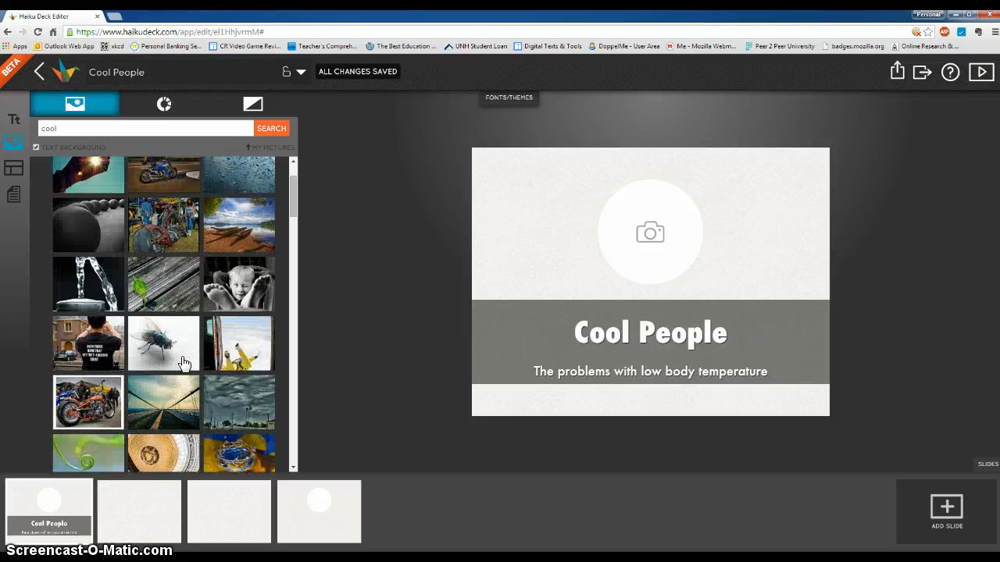
{"action": "left_click", "coordinate": [174, 324]}
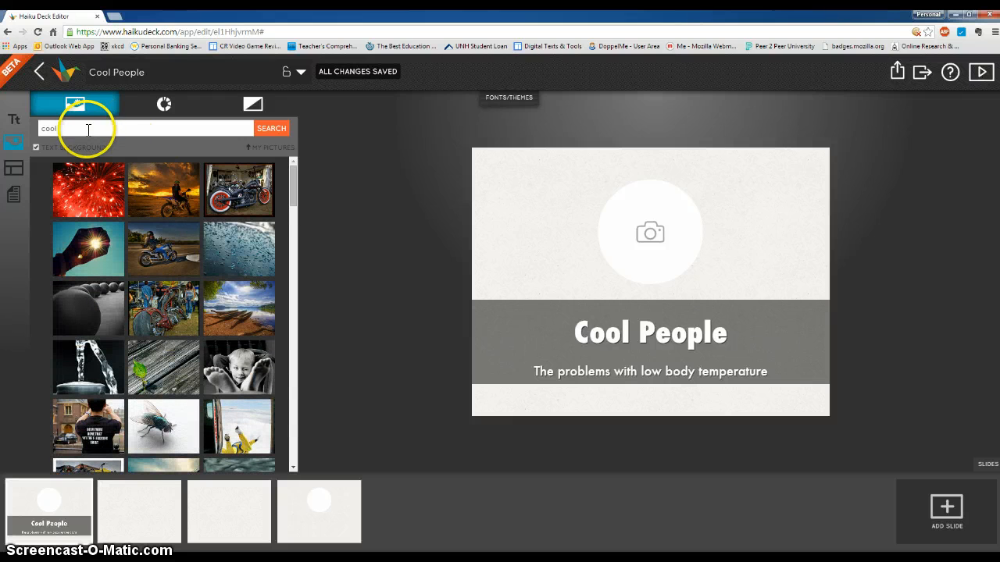
- Search the background images for "low thermometer" instead
{"action": "left_click_drag", "start_coordinate": [62, 128], "coordinate": [32, 129]}
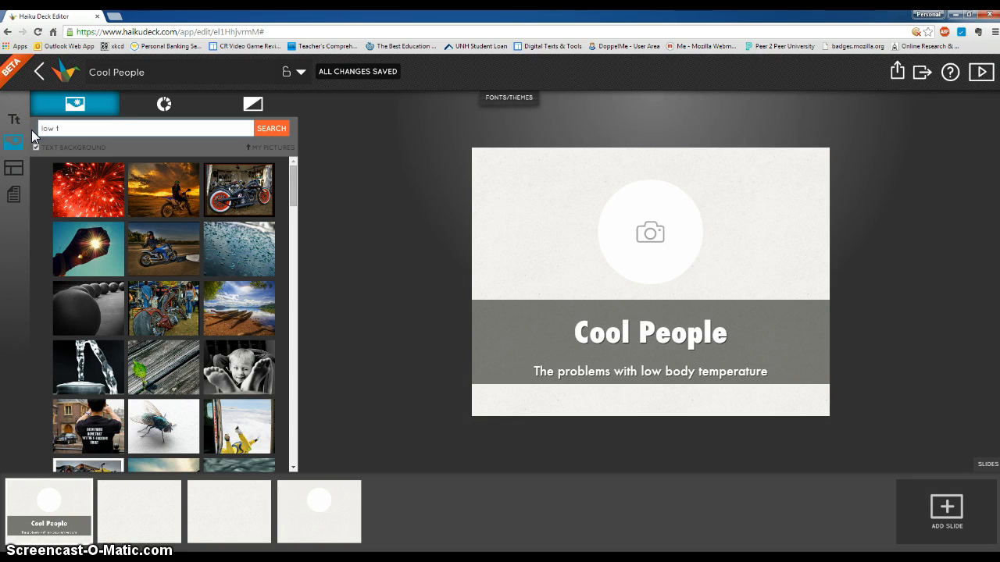
{"action": "type", "text": "low thermometer"}
{"action": "key", "text": "Return"}
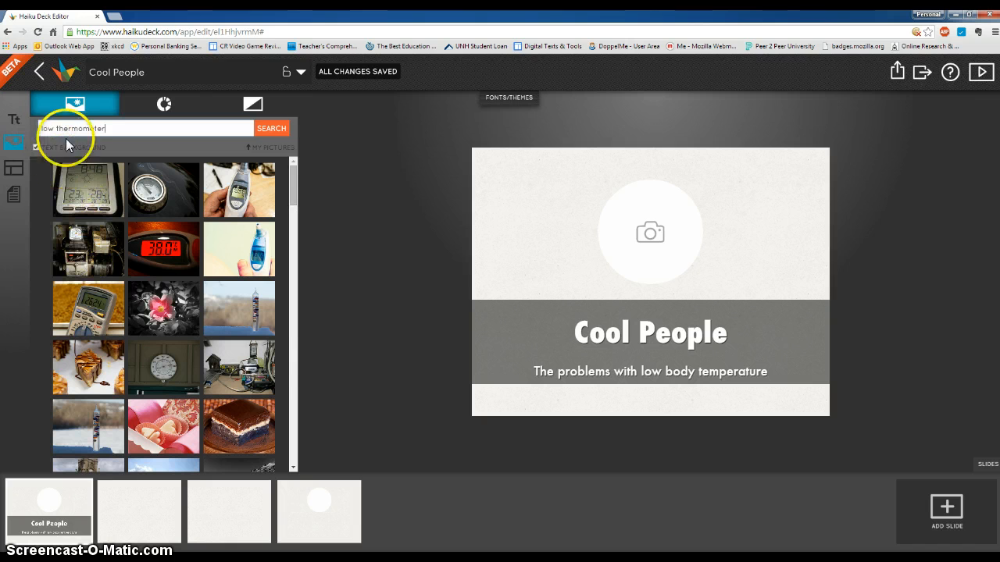
- Search for "cold thermometer" and set the picture of a window thermometer with a snowy car behind as the slide background
{"action": "left_click_drag", "start_coordinate": [53, 129], "coordinate": [37, 133]}
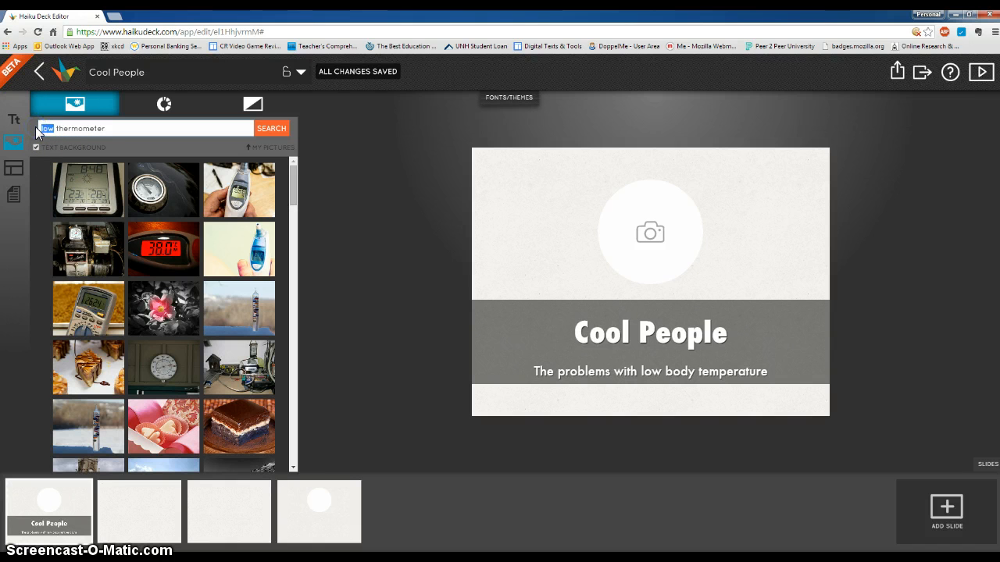
{"action": "type", "text": "cold"}
{"action": "key", "text": "Return"}
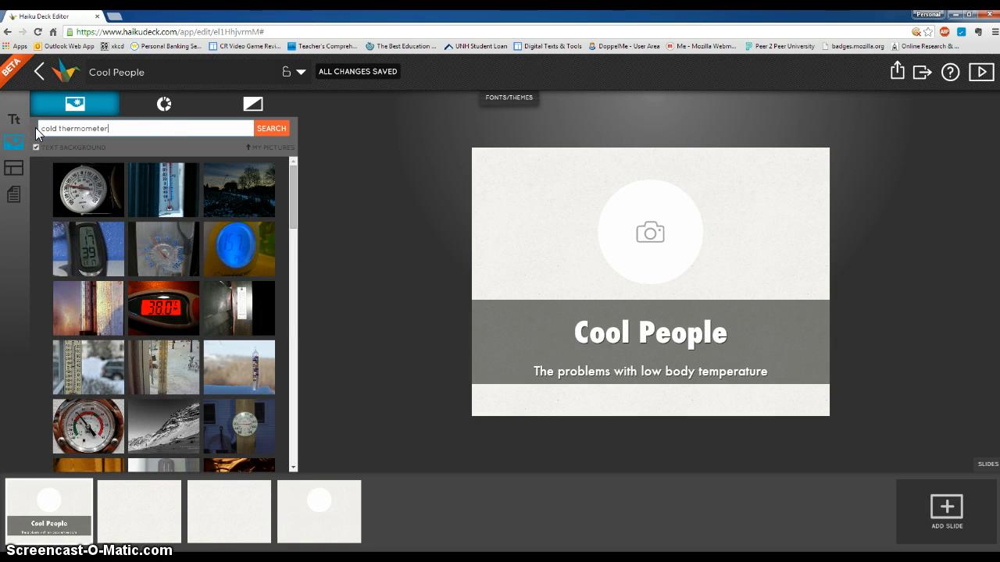
{"action": "left_click", "coordinate": [90, 388]}
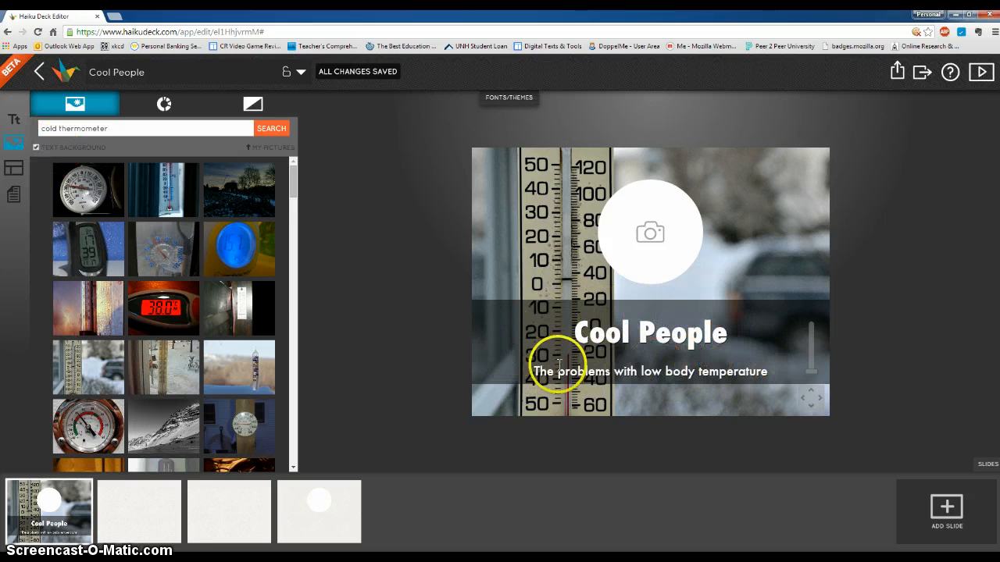
- Switch the text background off and on repeatedly to compare the title's readability, leaving it on
{"action": "left_click", "coordinate": [37, 149]}
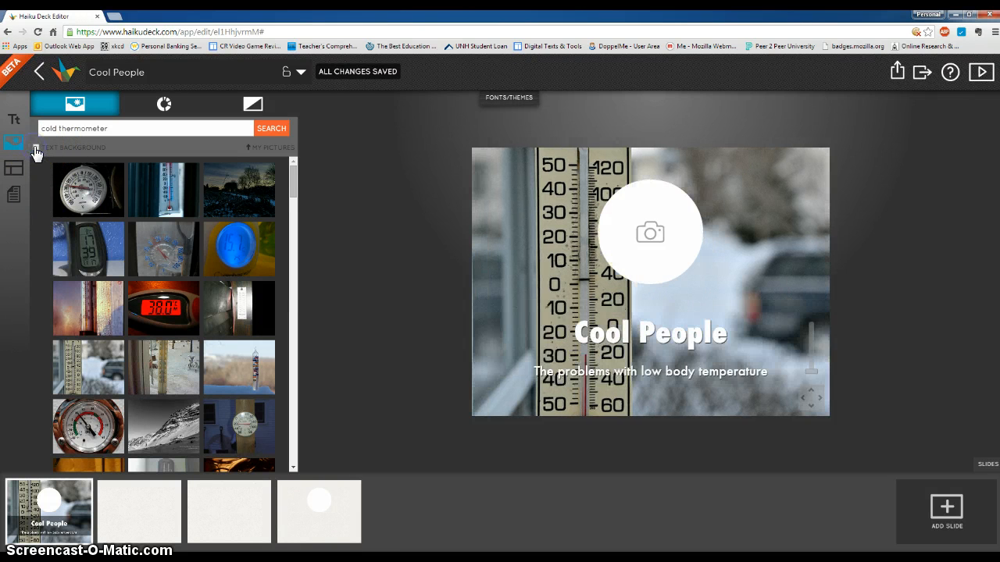
{"action": "left_click", "coordinate": [35, 148]}
{"action": "left_click", "coordinate": [35, 149]}
{"action": "left_click", "coordinate": [36, 148]}
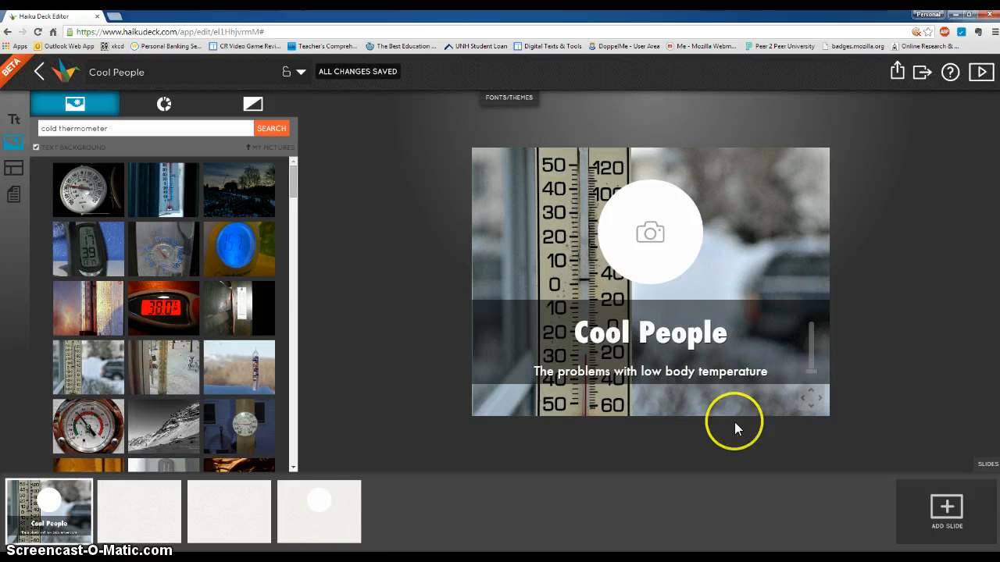
- Enlarge the thermometer background on the first slide and shift it so its lower part with the red column shows
{"action": "left_click", "coordinate": [810, 370]}
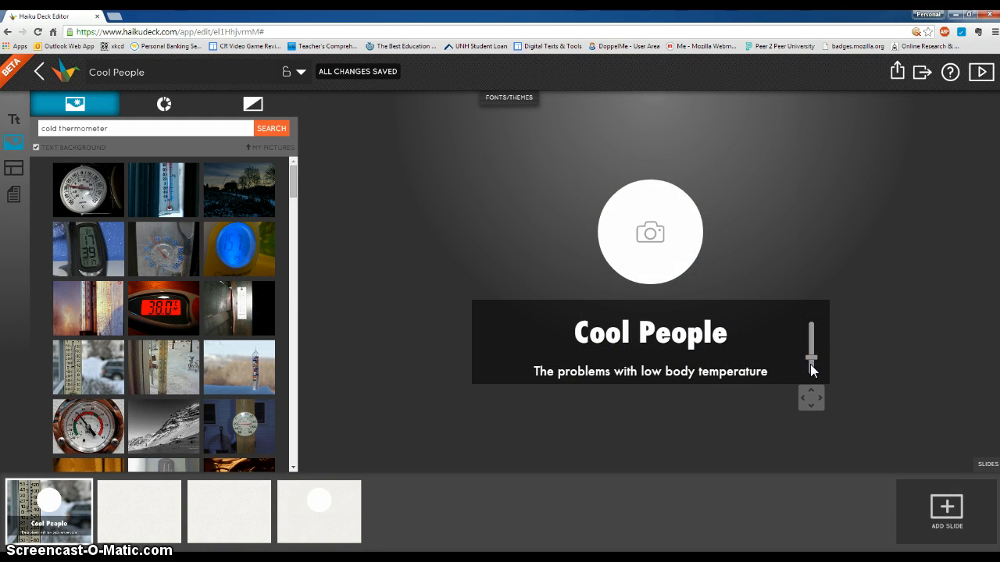
{"action": "left_click", "coordinate": [810, 398]}
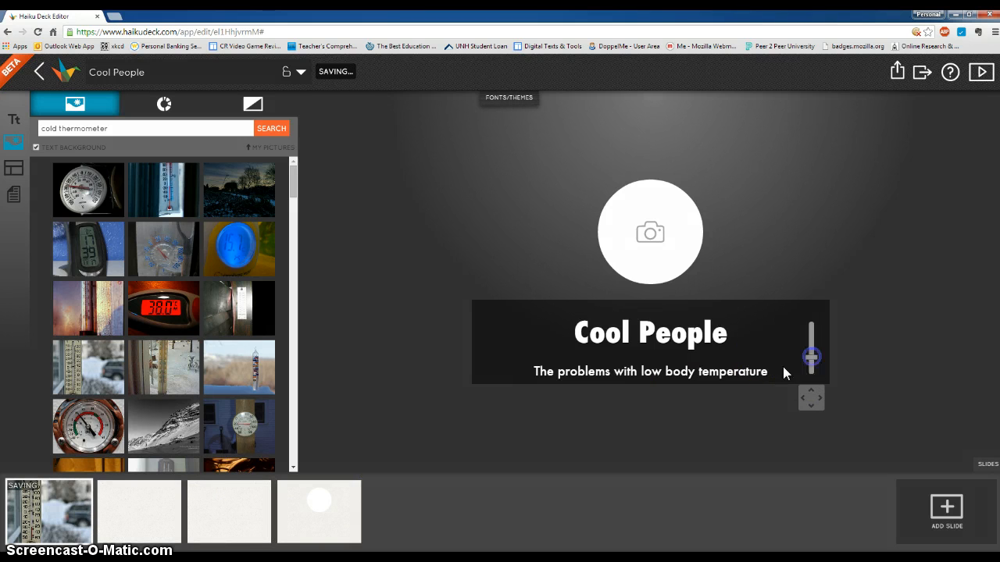
{"action": "left_click", "coordinate": [139, 519]}
{"action": "left_click", "coordinate": [58, 500]}
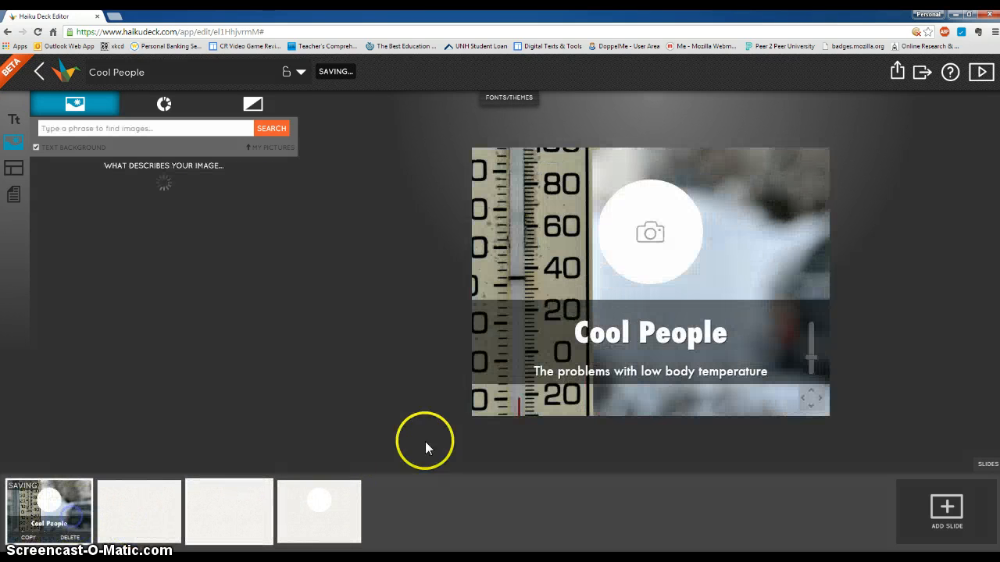
{"action": "left_click", "coordinate": [809, 402]}
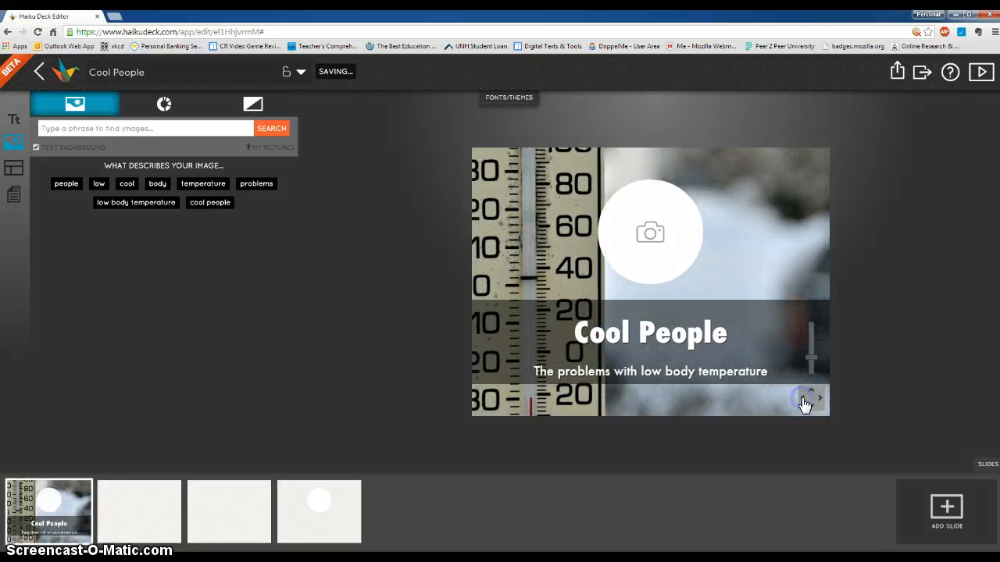
{"action": "left_click", "coordinate": [807, 404]}
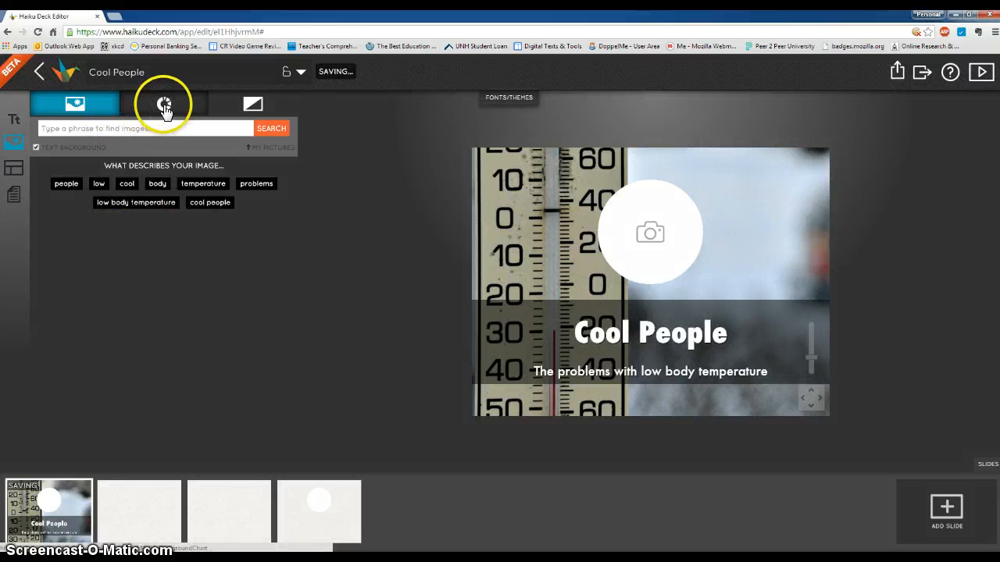
- Glance at the solid color backgrounds, then fill the title slide's image circle with ice-cubes25.png from a pasted web link
{"action": "left_click", "coordinate": [254, 104]}
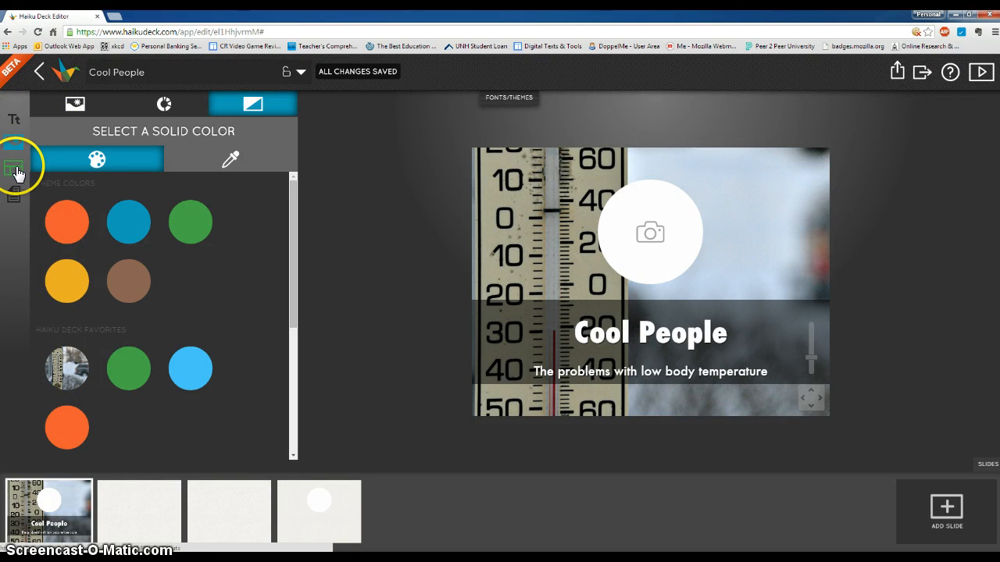
{"action": "left_click", "coordinate": [15, 122]}
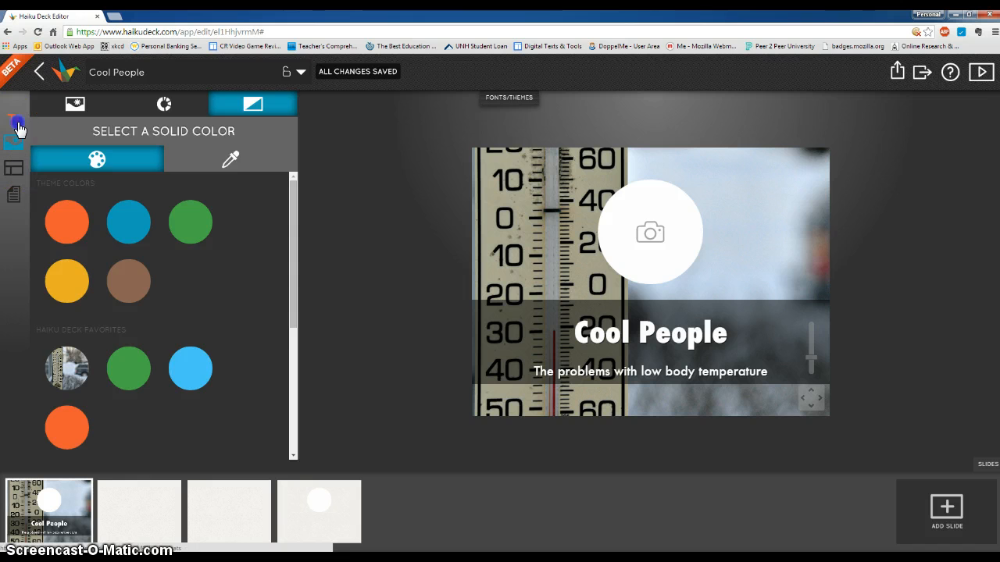
{"action": "left_click", "coordinate": [656, 242]}
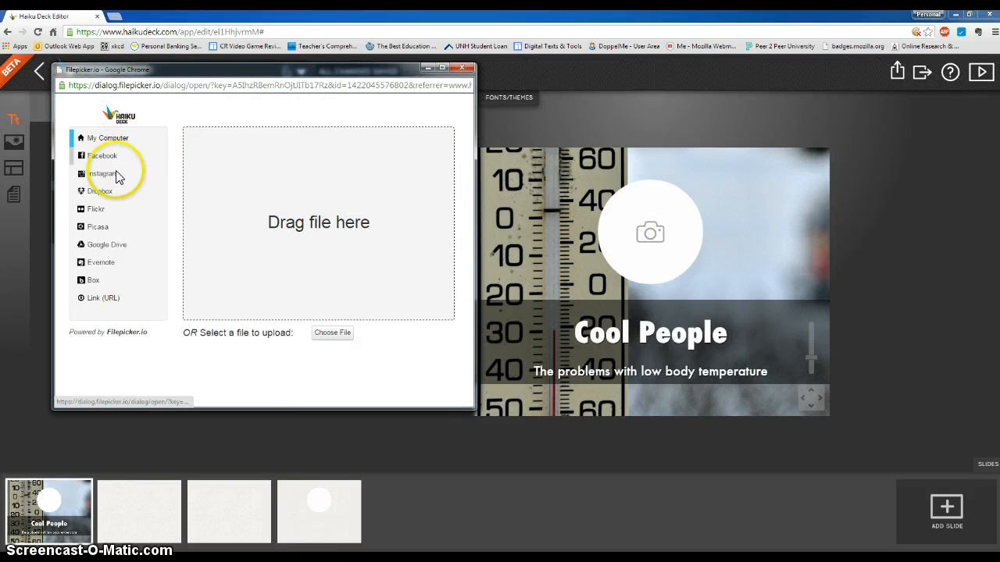
{"action": "left_click", "coordinate": [104, 300]}
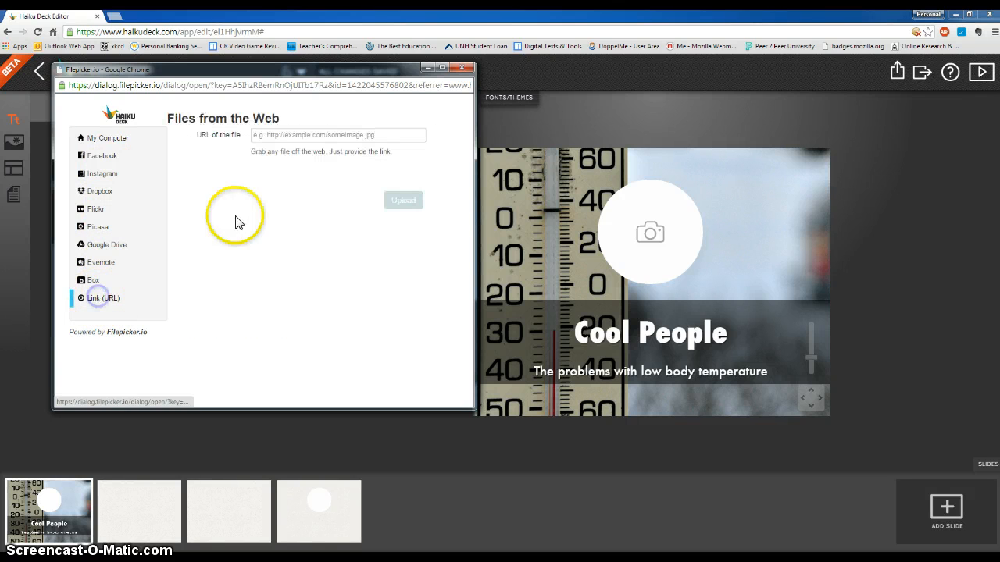
{"action": "left_click", "coordinate": [311, 135]}
{"action": "key", "text": "ctrl+v"}
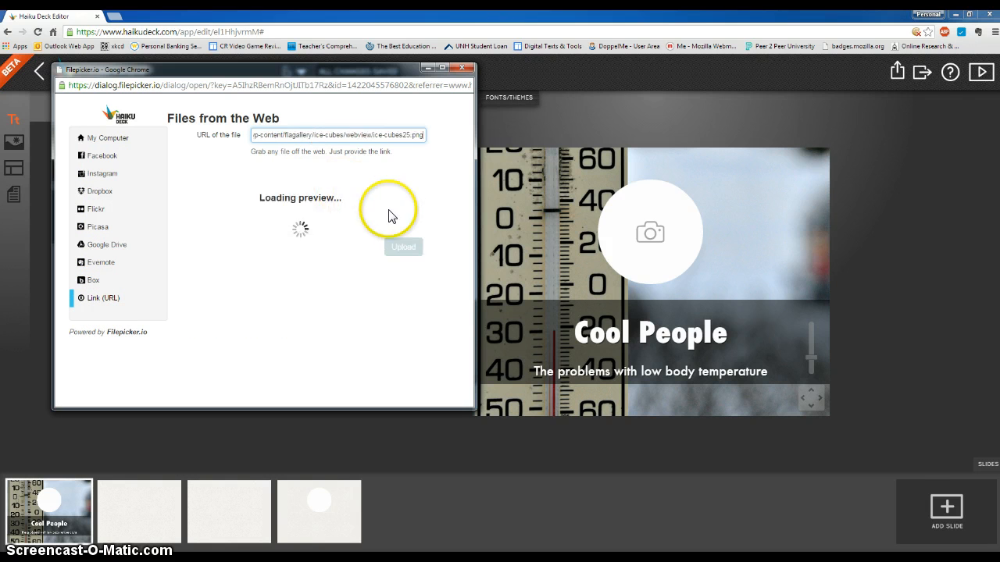
{"action": "left_click", "coordinate": [403, 292]}
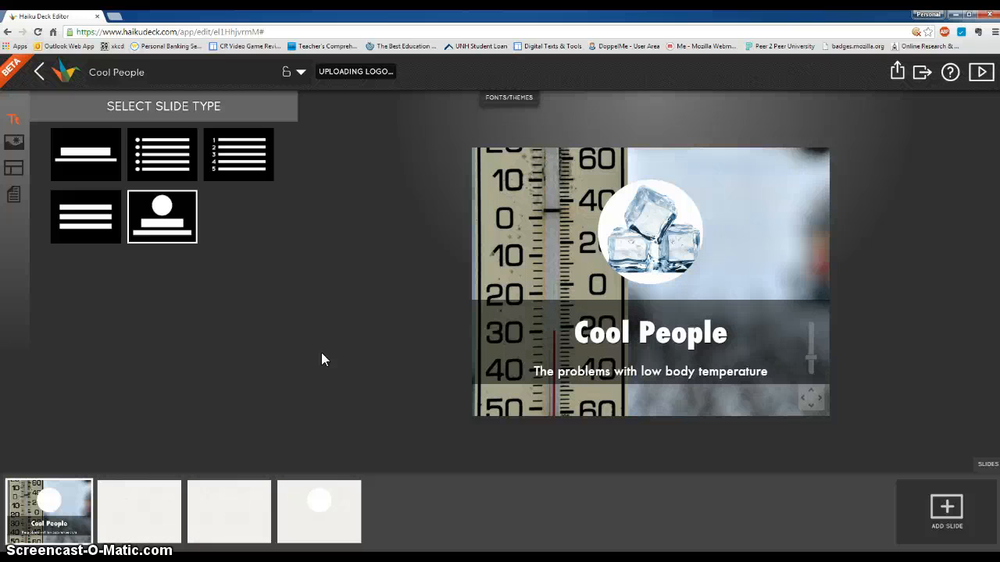
- Change the second slide to the bulleted list type and enter "Types of people" as its title
{"action": "left_click", "coordinate": [160, 497]}
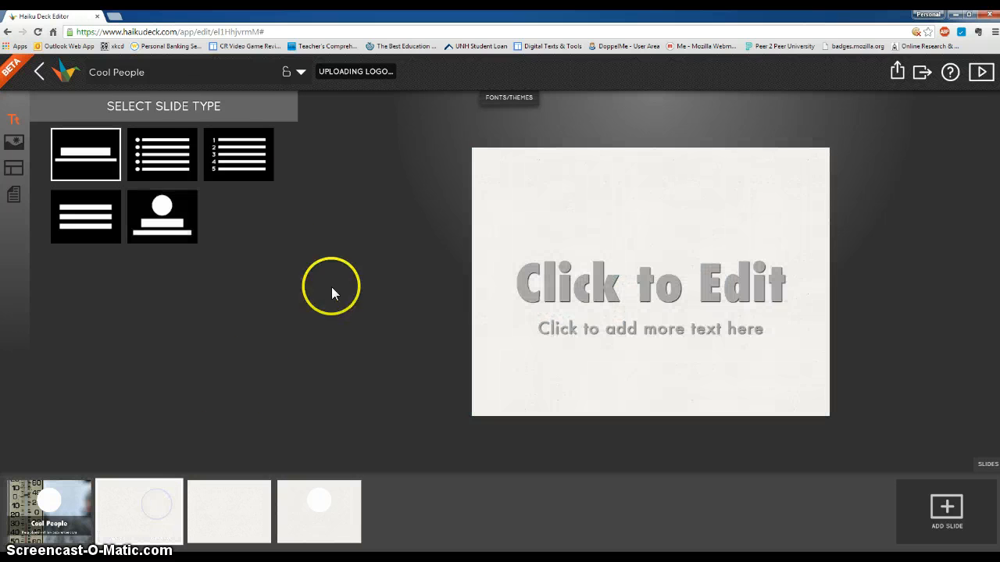
{"action": "left_click", "coordinate": [169, 162]}
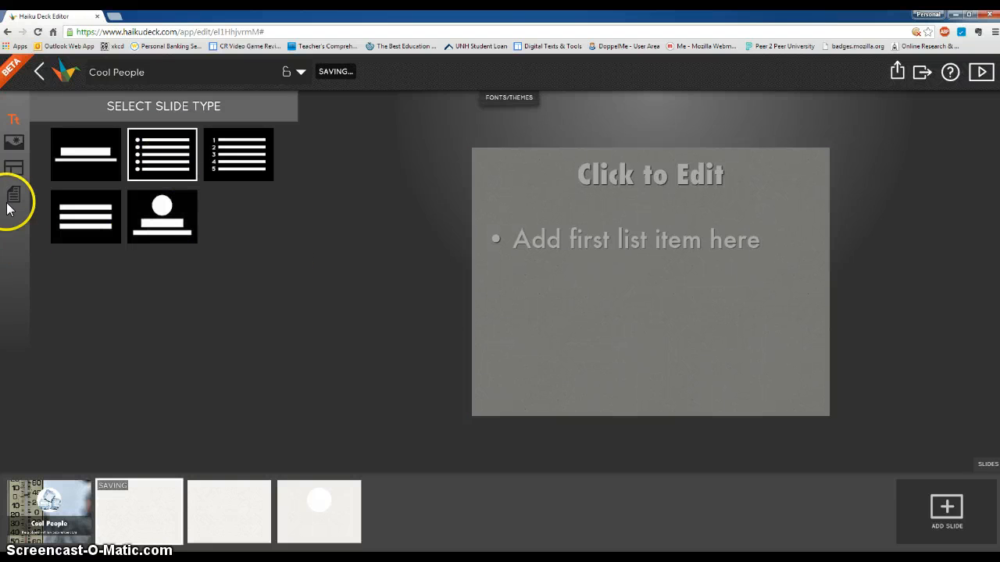
{"action": "left_click", "coordinate": [658, 175]}
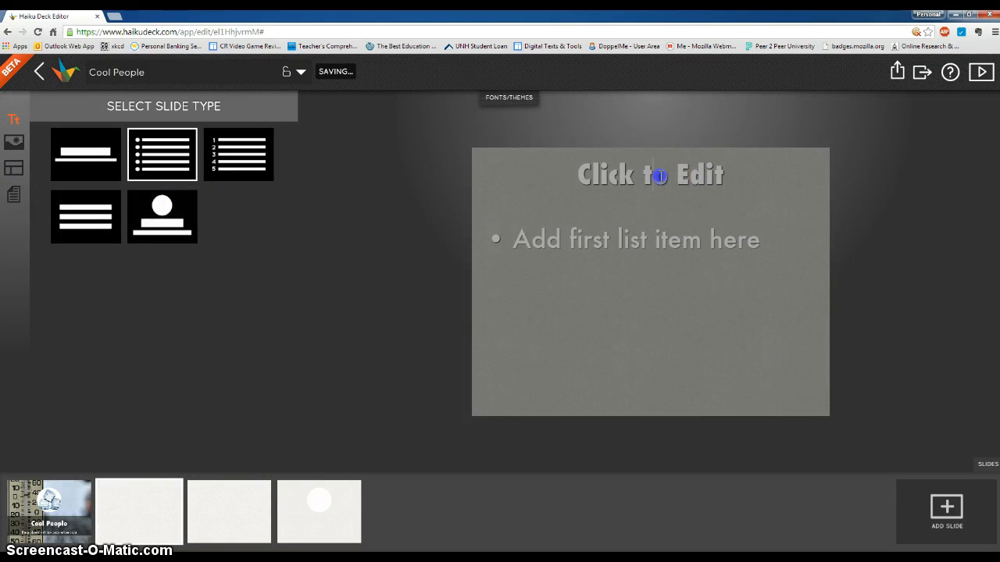
{"action": "type", "text": "Types of "}
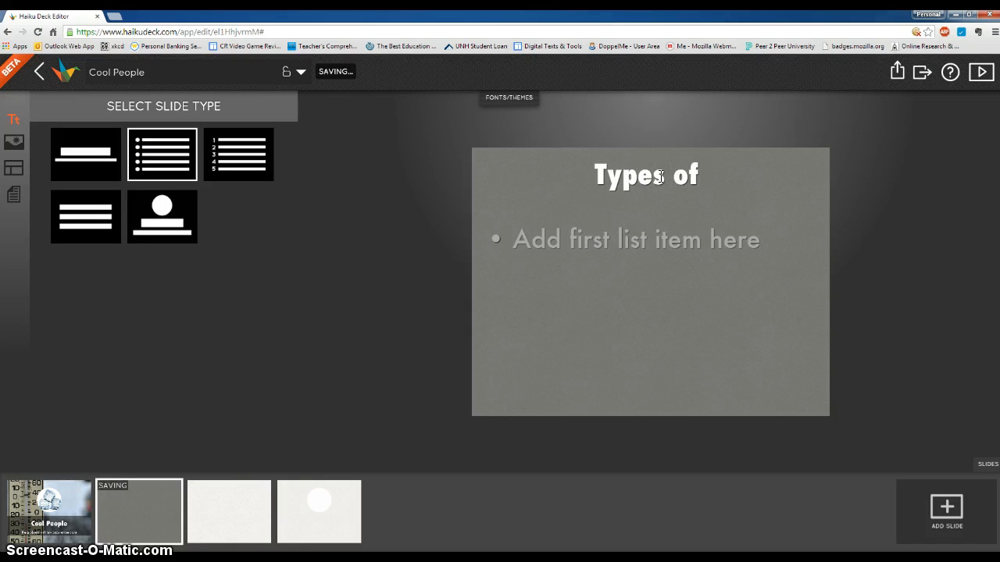
{"action": "type", "text": "people"}
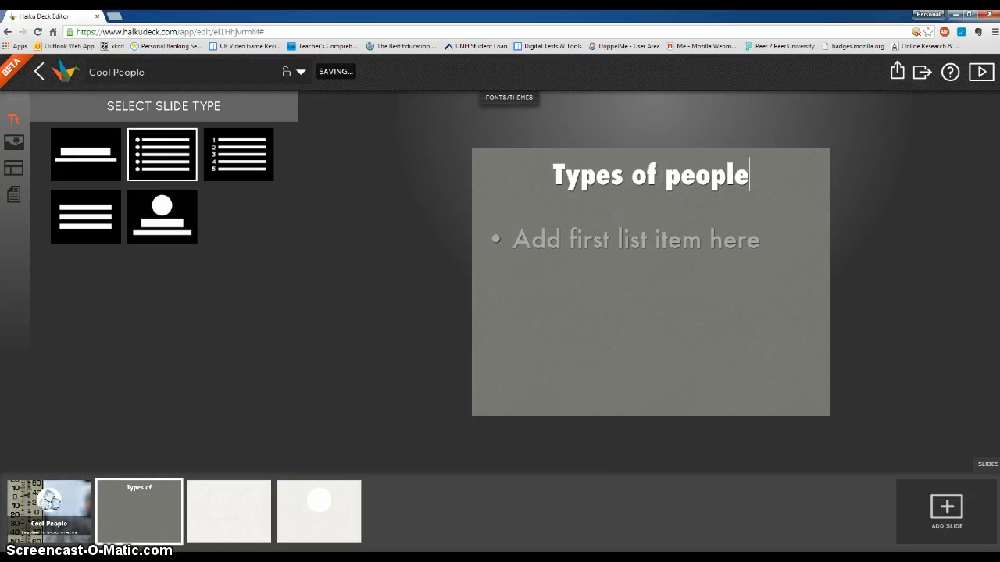
{"action": "left_click", "coordinate": [584, 184]}
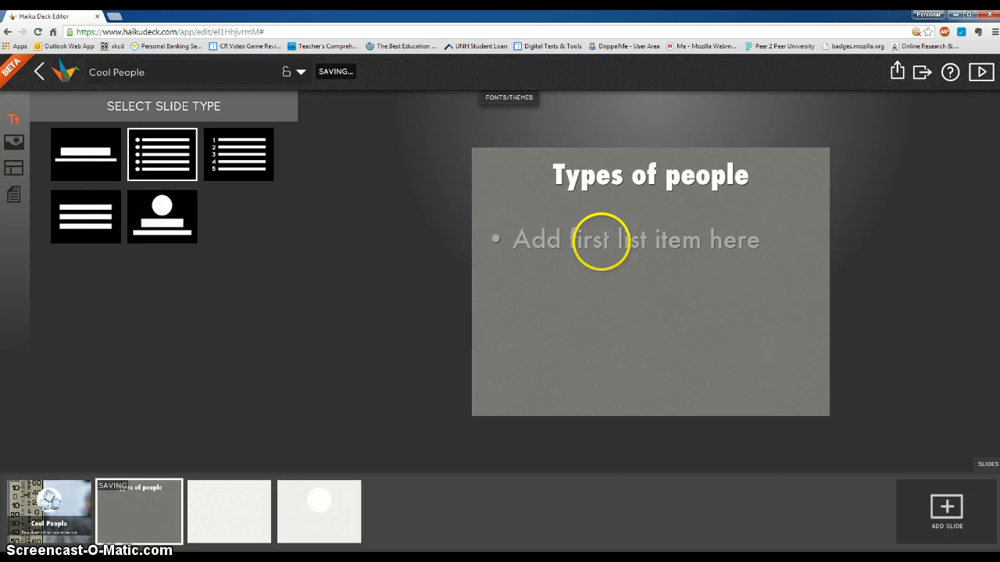
- Fill the "Types of people" slide's bulleted list with the items "Cold", "Mocerate" and "Warm"
{"action": "left_click", "coordinate": [589, 248]}
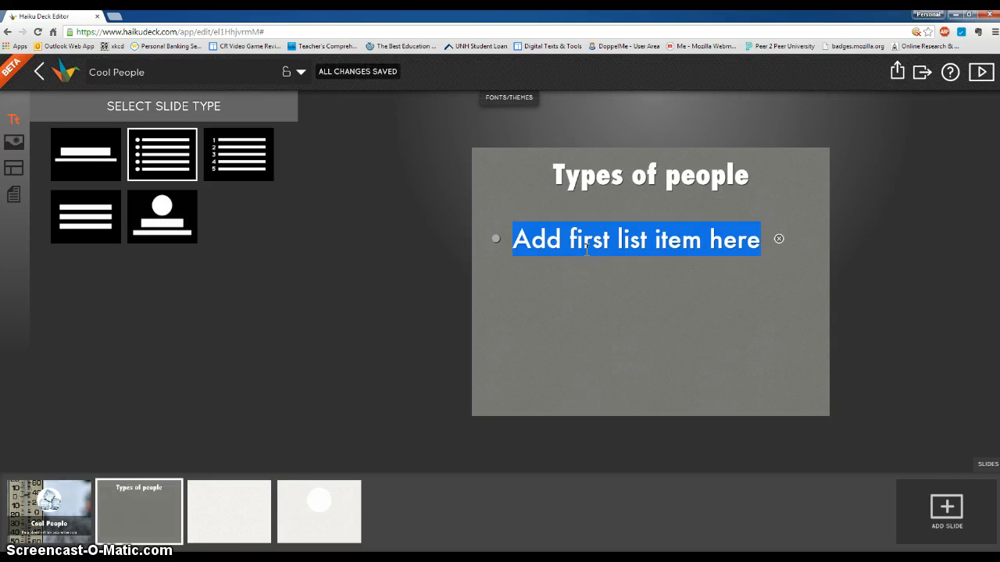
{"action": "type", "text": "Cold"}
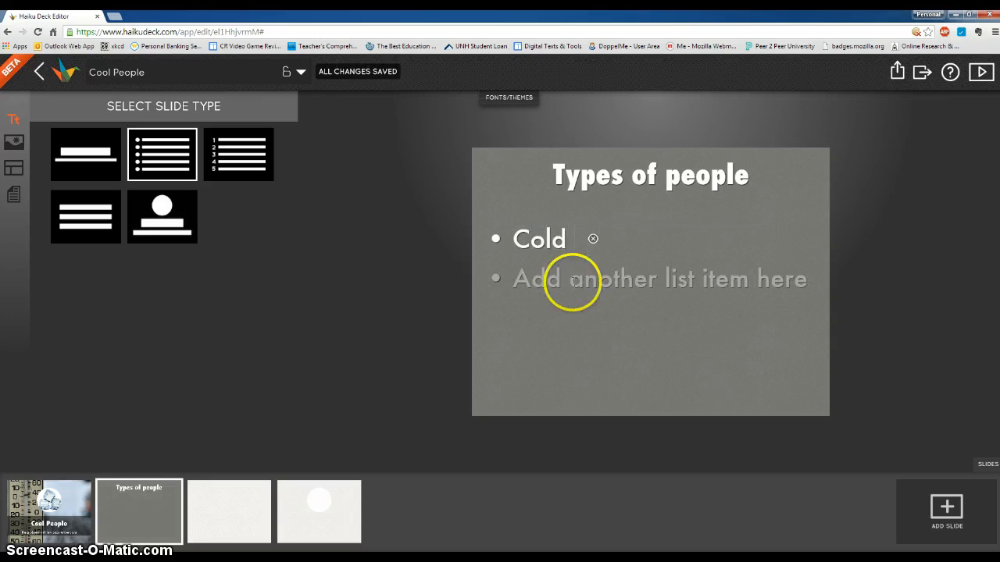
{"action": "left_click", "coordinate": [610, 279]}
{"action": "type", "text": "Mocerate"}
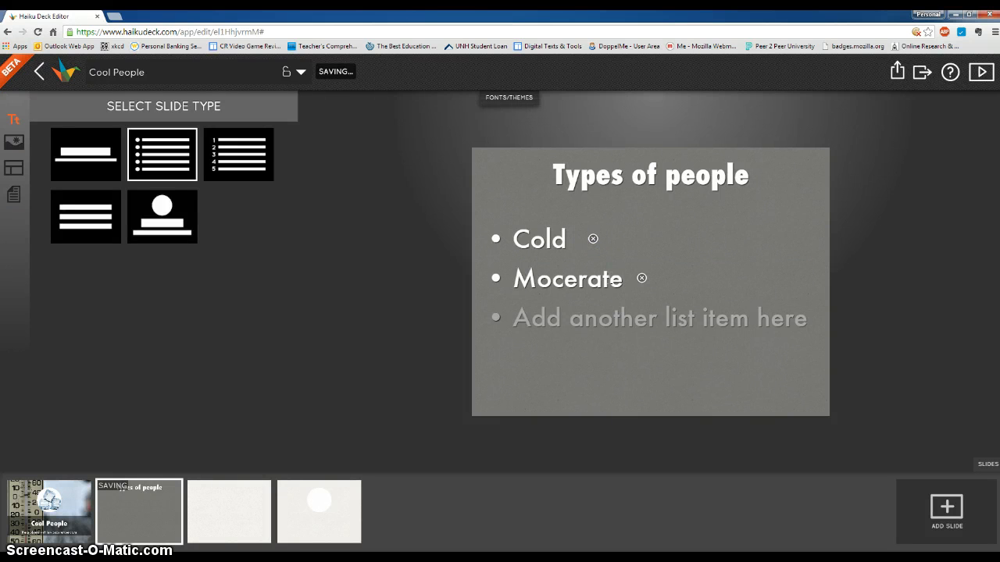
{"action": "left_click", "coordinate": [587, 320]}
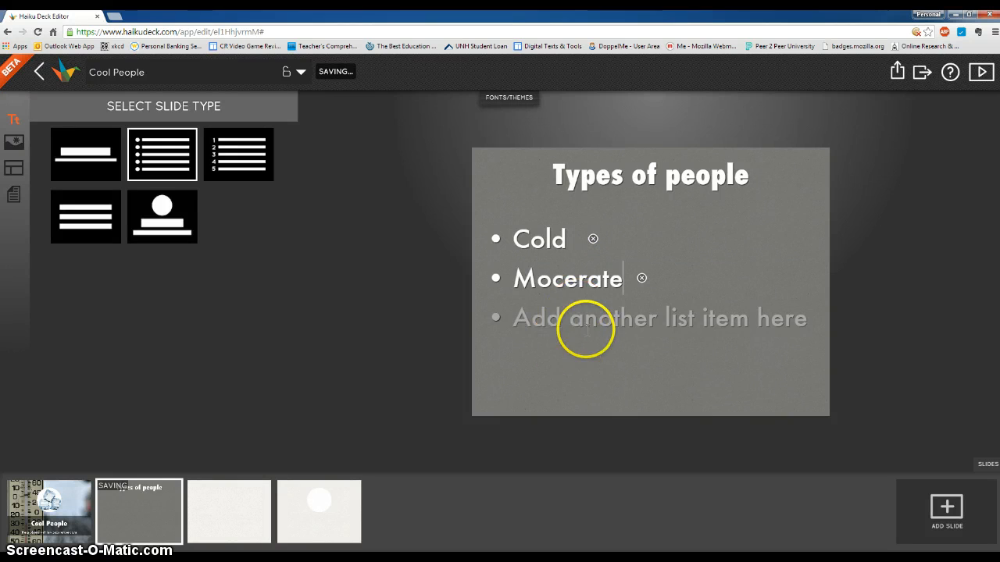
{"action": "type", "text": "Warm"}
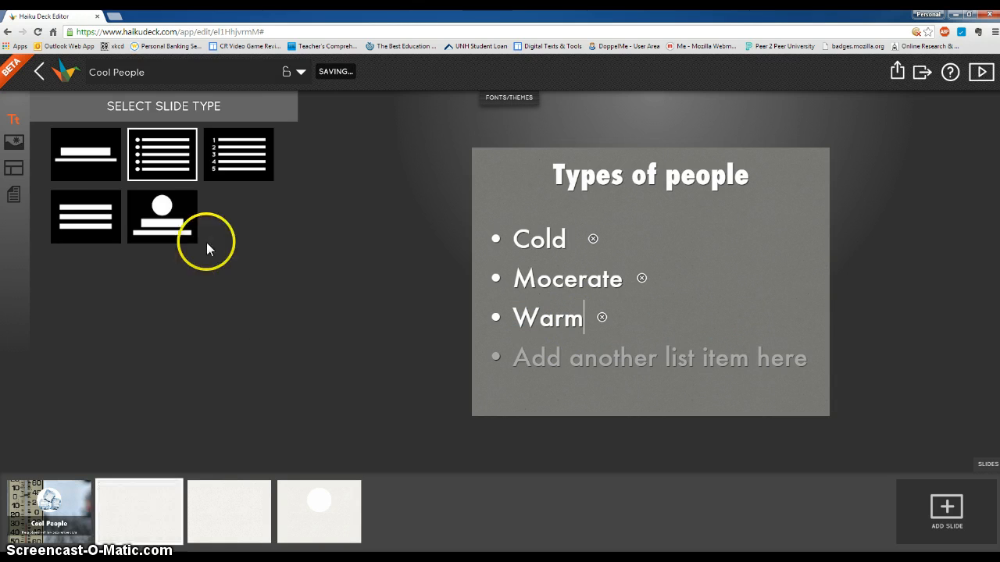
- Try several solid color backgrounds on the "Types of people" slide, including green and brown, and settle on the light blue favorite
{"action": "left_click", "coordinate": [13, 143]}
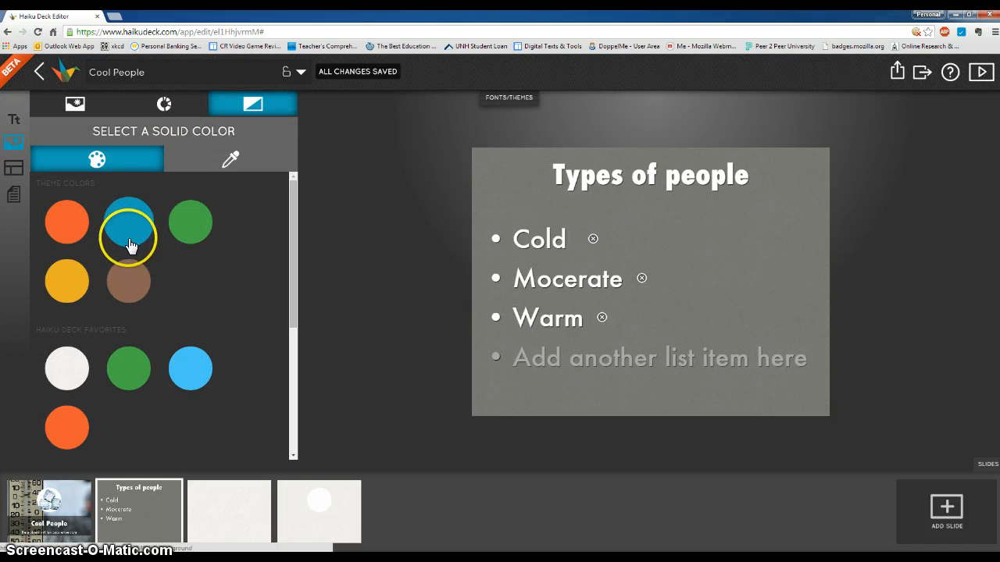
{"action": "left_click", "coordinate": [194, 381]}
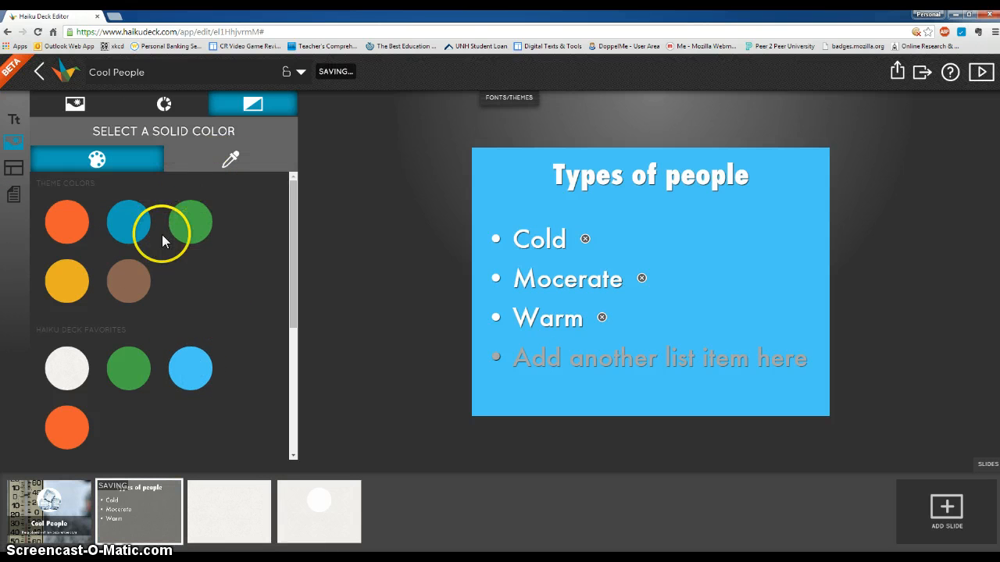
{"action": "left_click", "coordinate": [191, 227]}
{"action": "left_click", "coordinate": [134, 283]}
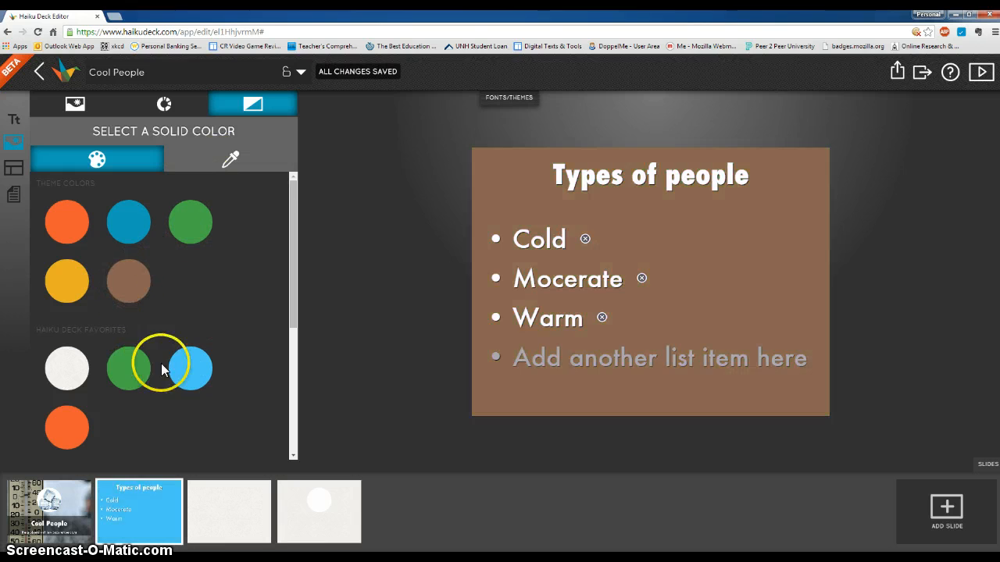
{"action": "left_click", "coordinate": [178, 374]}
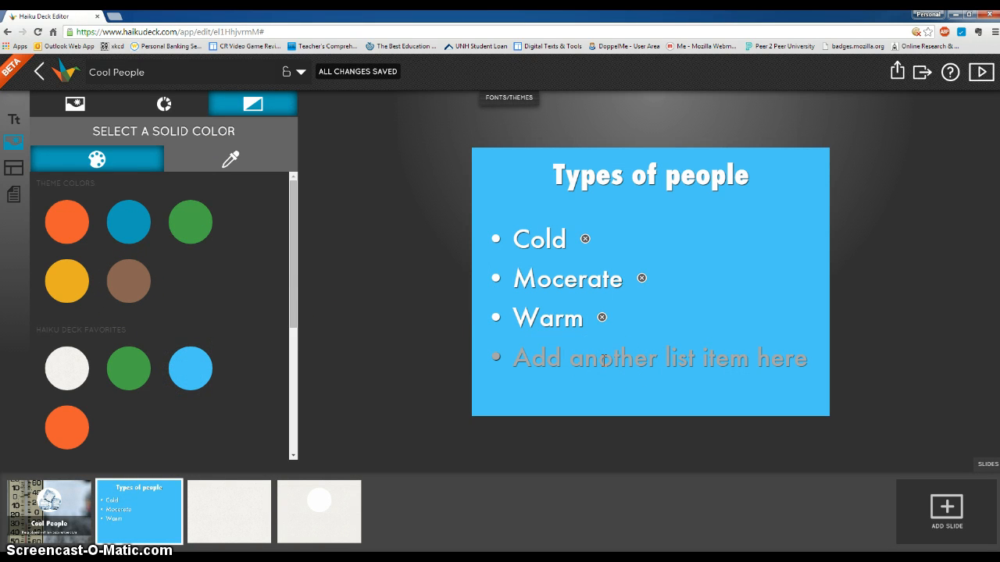
- Enter a very long filler string of repeated "sh" as the fourth list item to test how the list text resizes
{"action": "left_click", "coordinate": [604, 359]}
{"action": "left_click", "coordinate": [608, 355]}
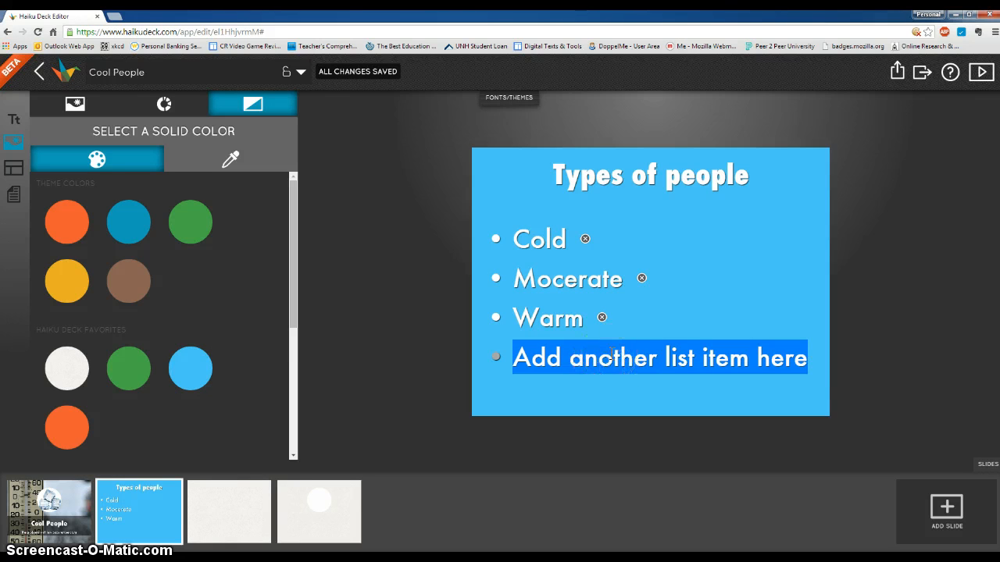
{"action": "type", "text": "shshshs"}
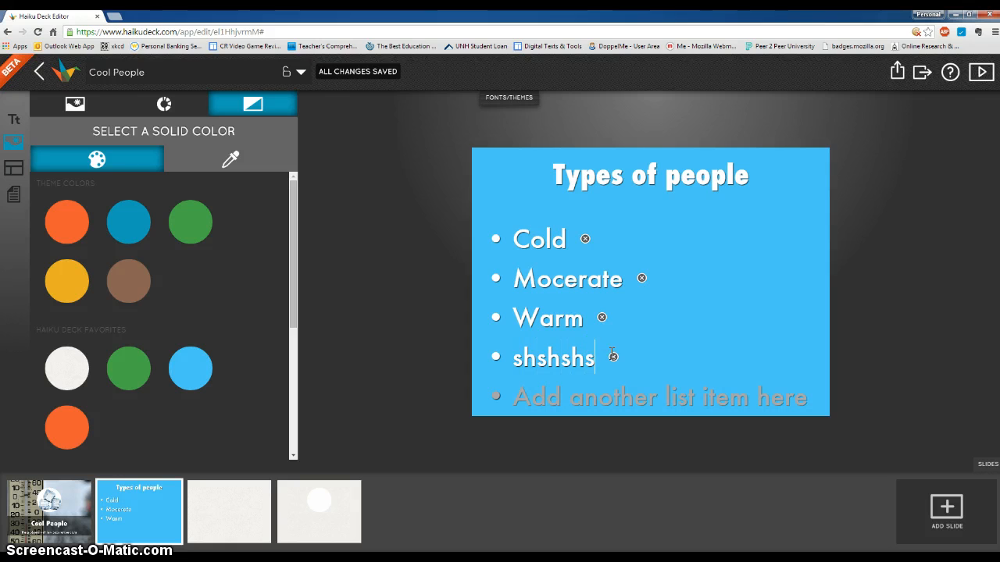
{"action": "type", "text": "hshshshshshshshshshsh"}
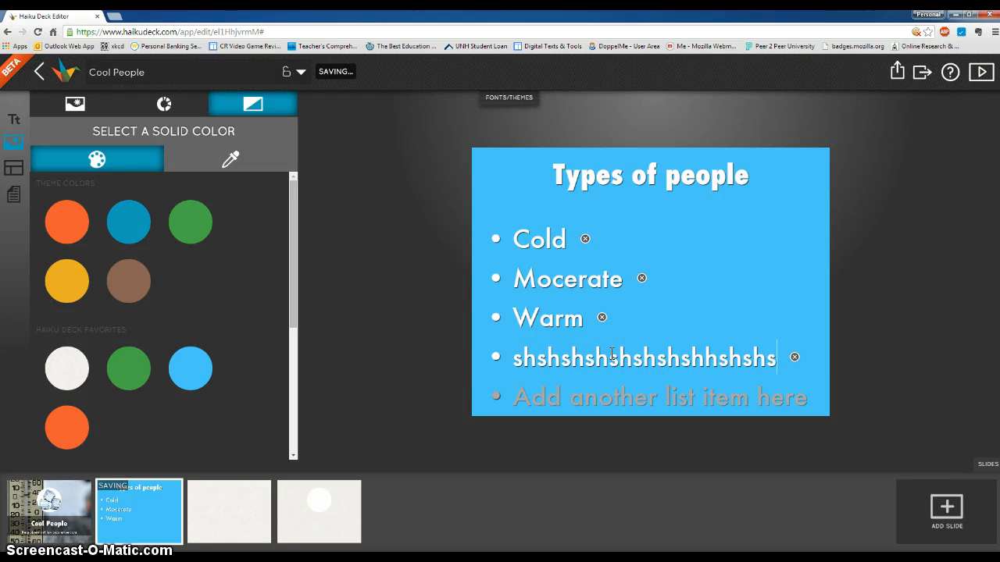
{"action": "type", "text": "shshshshshsh"}
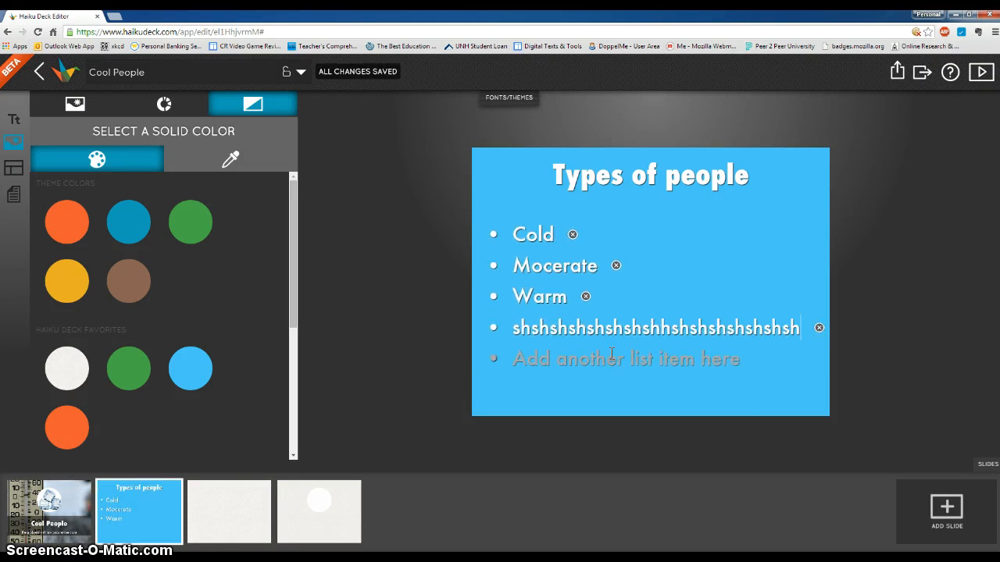
{"action": "type", "text": "shshshshshshshs"}
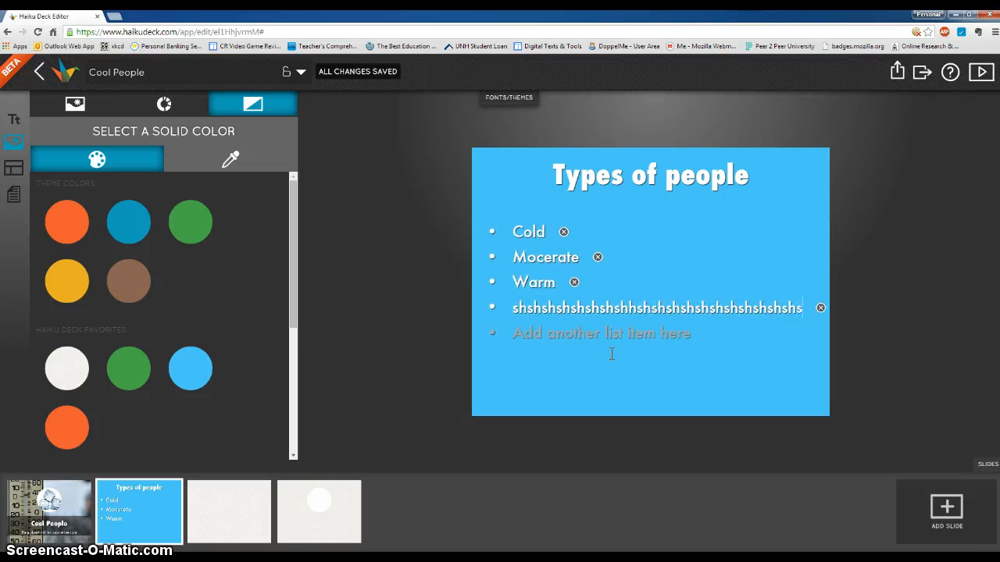
{"action": "type", "text": "hshshshshshsh"}
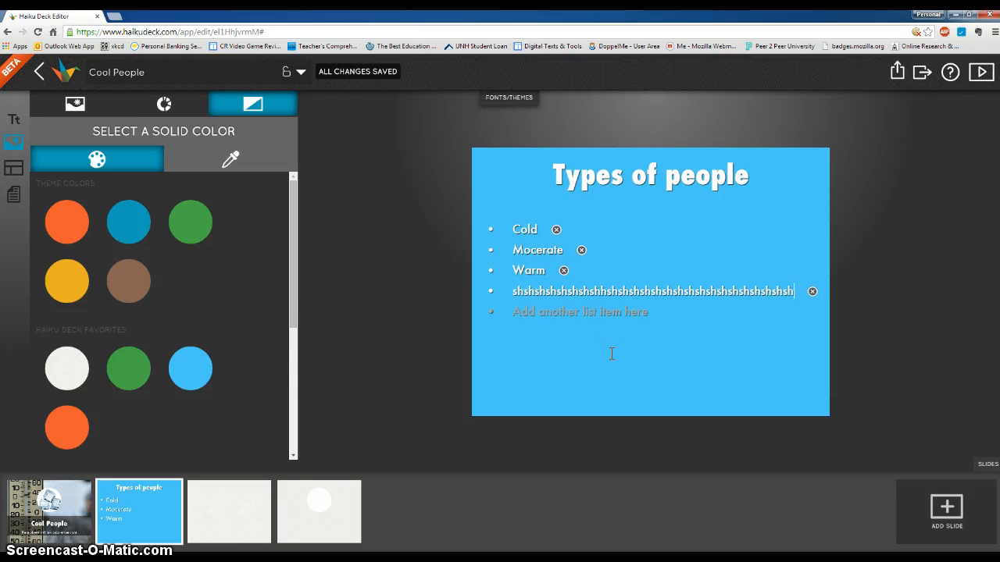
{"action": "type", "text": "shshshs"}
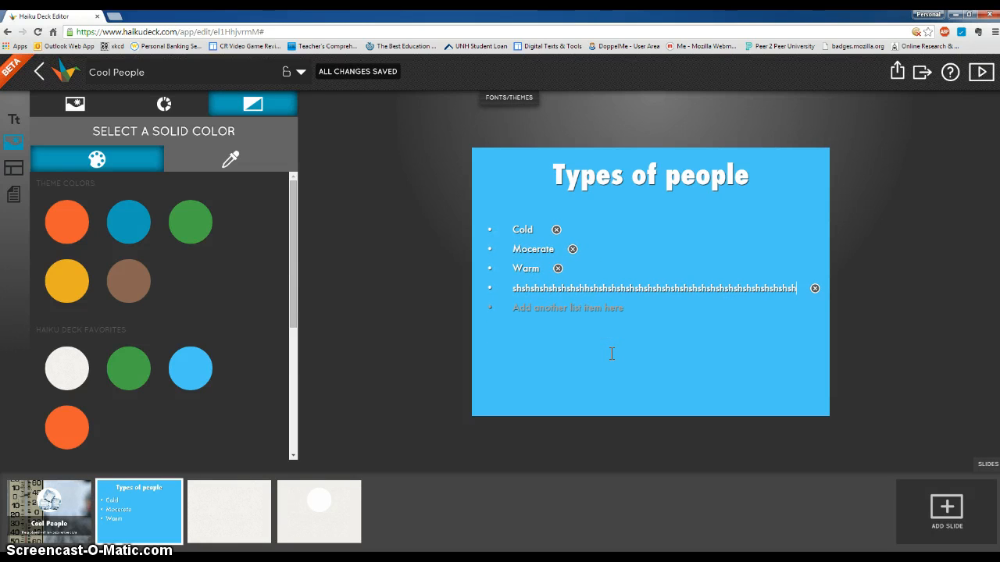
{"action": "type", "text": "hshshshshshshsh"}
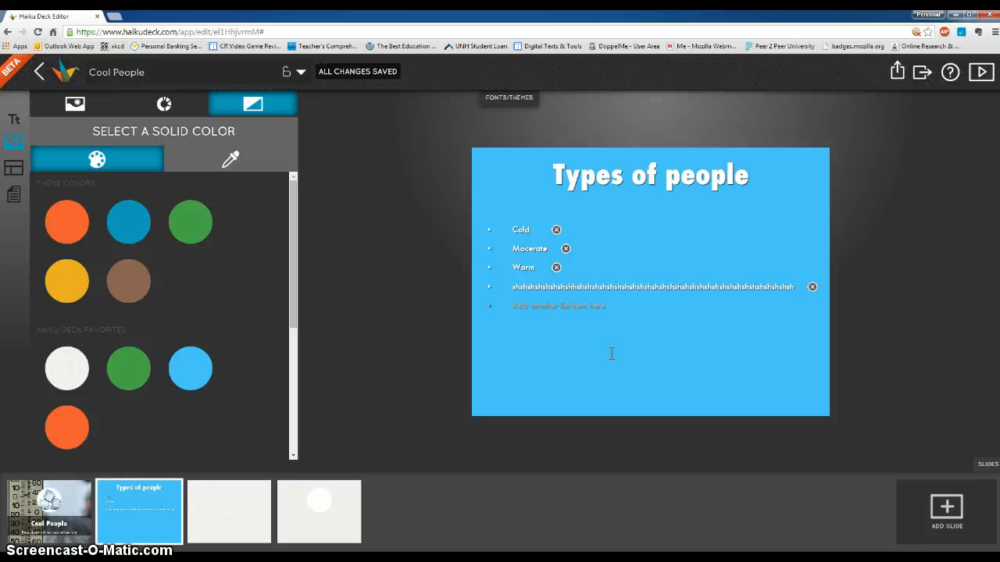
{"action": "type", "text": "s"}
- Erase the filler text from the fourth list item and remove the emptied bullet
{"action": "key", "text": "BackSpace"}
{"action": "key", "text": "BackSpace"}
{"action": "key", "text": "BackSpace"}
{"action": "key", "text": "BackSpace"}
{"action": "key", "text": "BackSpace"}
{"action": "key", "text": "BackSpace"}
{"action": "key", "text": "BackSpace"}
{"action": "key", "text": "BackSpace"}
{"action": "key", "text": "BackSpace"}
{"action": "key", "text": "BackSpace"}
{"action": "key", "text": "BackSpace"}
{"action": "key", "text": "BackSpace"}
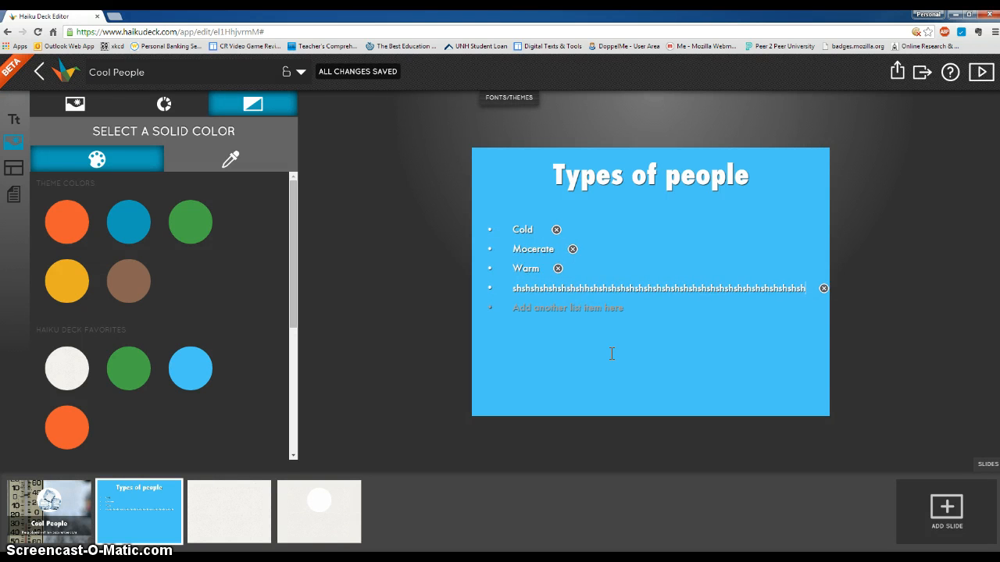
{"action": "key", "text": "BackSpace"}
{"action": "key", "text": "BackSpace"}
{"action": "key", "text": "BackSpace"}
{"action": "key", "text": "BackSpace"}
{"action": "key", "text": "BackSpace"}
{"action": "key", "text": "BackSpace"}
{"action": "key", "text": "BackSpace"}
{"action": "key", "text": "BackSpace"}
{"action": "key", "text": "BackSpace"}
{"action": "key", "text": "BackSpace"}
{"action": "key", "text": "BackSpace"}
{"action": "key", "text": "BackSpace"}
{"action": "key", "text": "BackSpace"}
{"action": "key", "text": "BackSpace"}
{"action": "key", "text": "BackSpace"}
{"action": "key", "text": "BackSpace"}
{"action": "key", "text": "BackSpace"}
{"action": "key", "text": "BackSpace"}
{"action": "key", "text": "BackSpace"}
{"action": "key", "text": "BackSpace"}
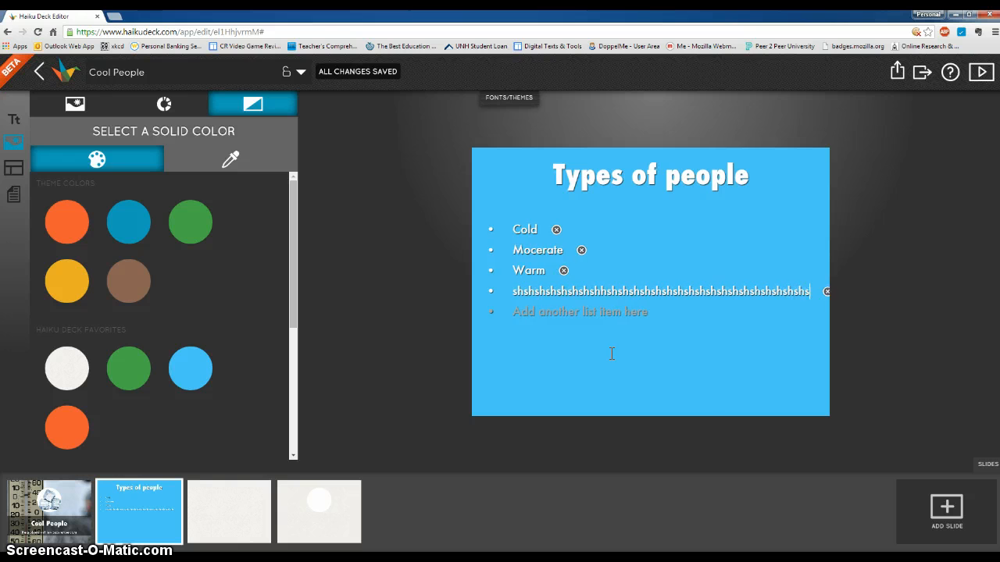
{"action": "key", "text": "BackSpace"}
{"action": "key", "text": "BackSpace"}
{"action": "key", "text": "BackSpace"}
{"action": "key", "text": "BackSpace"}
{"action": "key", "text": "BackSpace"}
{"action": "key", "text": "BackSpace"}
{"action": "key", "text": "BackSpace"}
{"action": "key", "text": "BackSpace"}
{"action": "key", "text": "BackSpace"}
{"action": "key", "text": "BackSpace"}
{"action": "key", "text": "BackSpace"}
{"action": "key", "text": "BackSpace"}
{"action": "key", "text": "BackSpace"}
{"action": "key", "text": "BackSpace"}
{"action": "key", "text": "BackSpace"}
{"action": "key", "text": "BackSpace"}
{"action": "key", "text": "BackSpace"}
{"action": "key", "text": "BackSpace"}
{"action": "key", "text": "BackSpace"}
{"action": "key", "text": "BackSpace"}
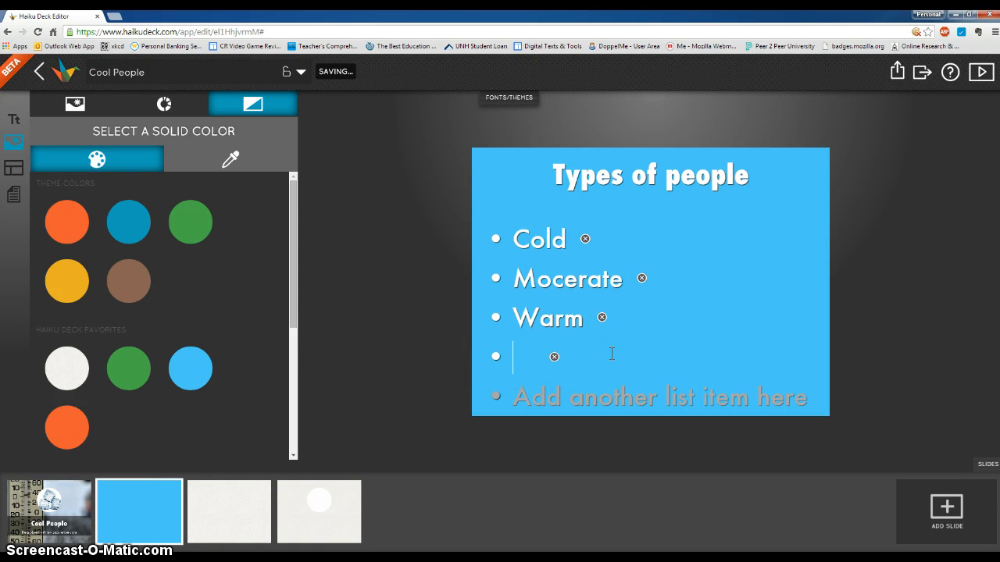
{"action": "left_click", "coordinate": [554, 357]}
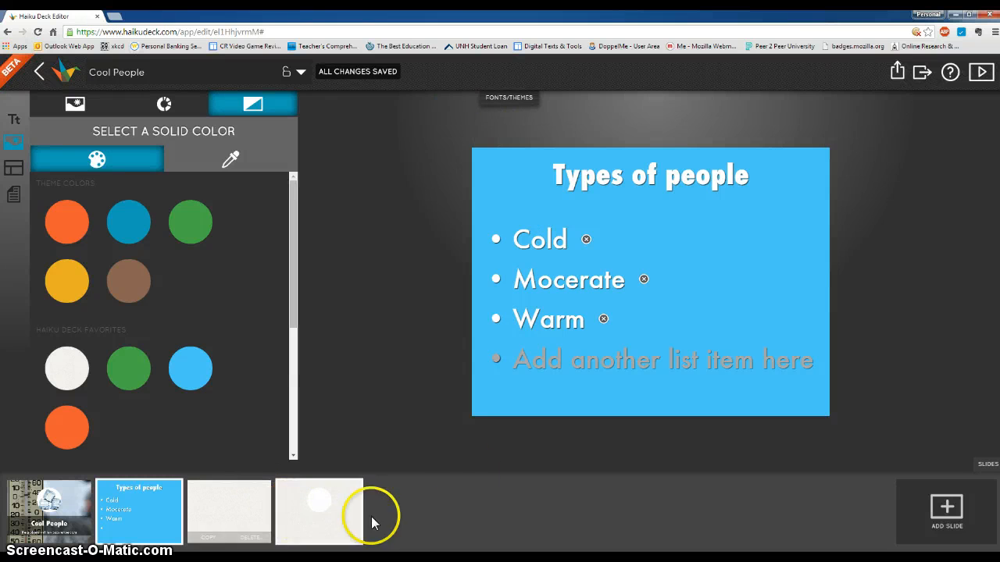
- Preview the presentation, going forward through all four slides and back to the title slide, and return to the editor
{"action": "left_click", "coordinate": [980, 72]}
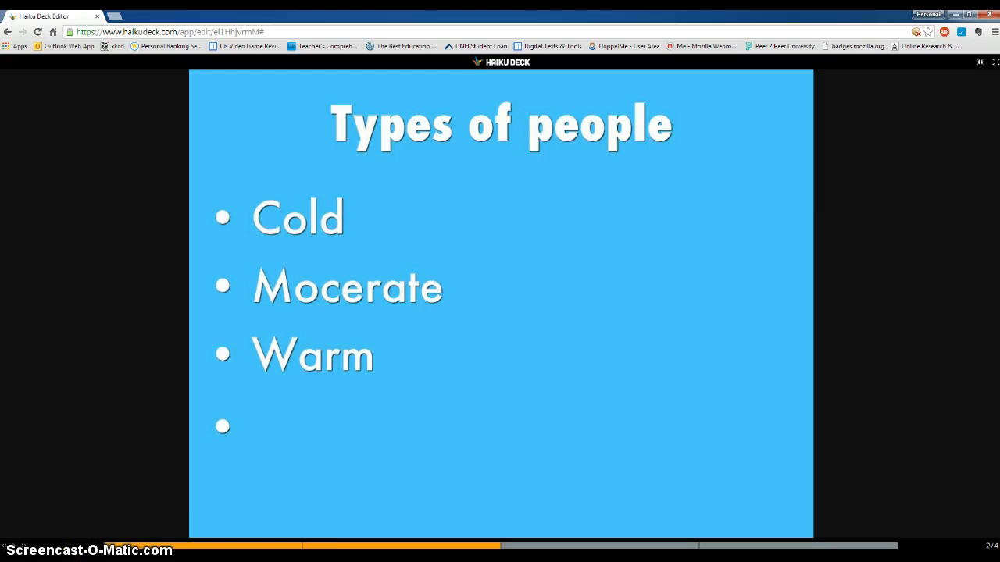
{"action": "left_click", "coordinate": [5, 545]}
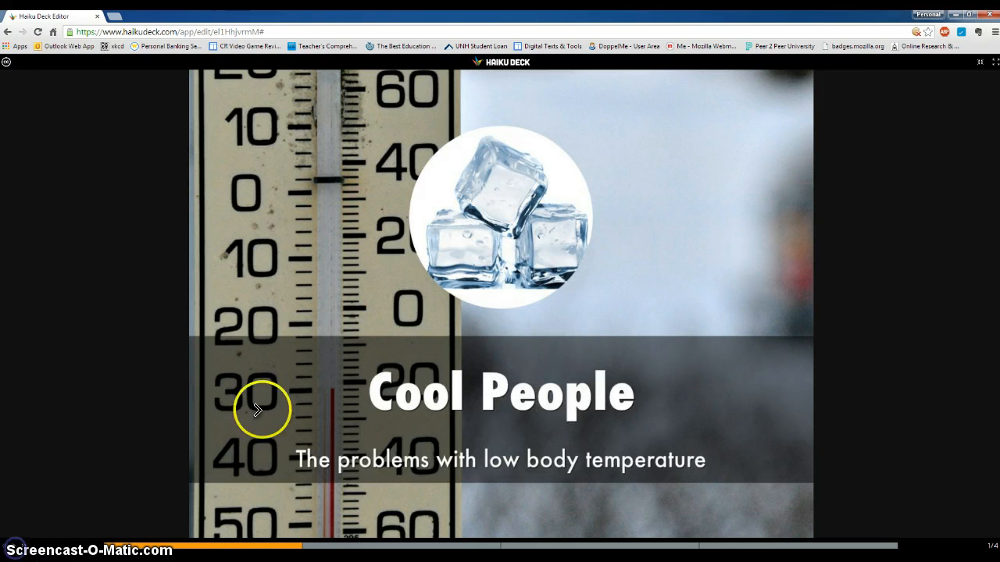
{"action": "left_click", "coordinate": [25, 546]}
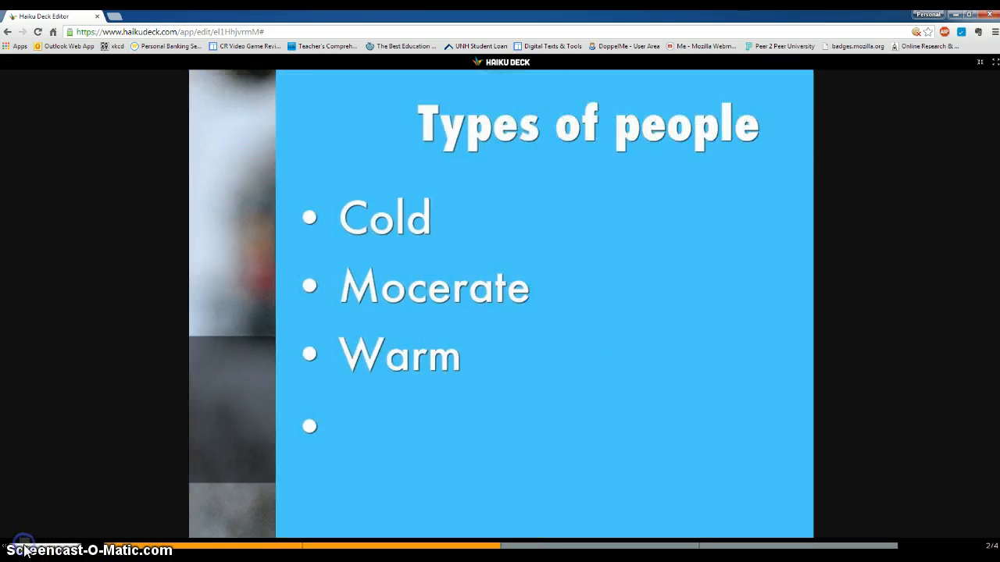
{"action": "left_click", "coordinate": [25, 548]}
{"action": "left_click", "coordinate": [25, 548]}
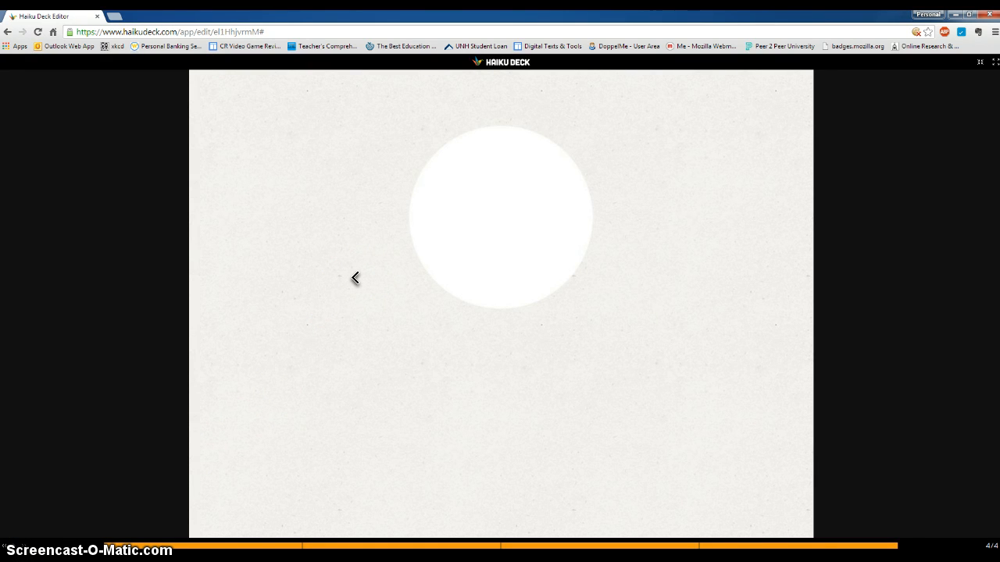
{"action": "left_click", "coordinate": [385, 276]}
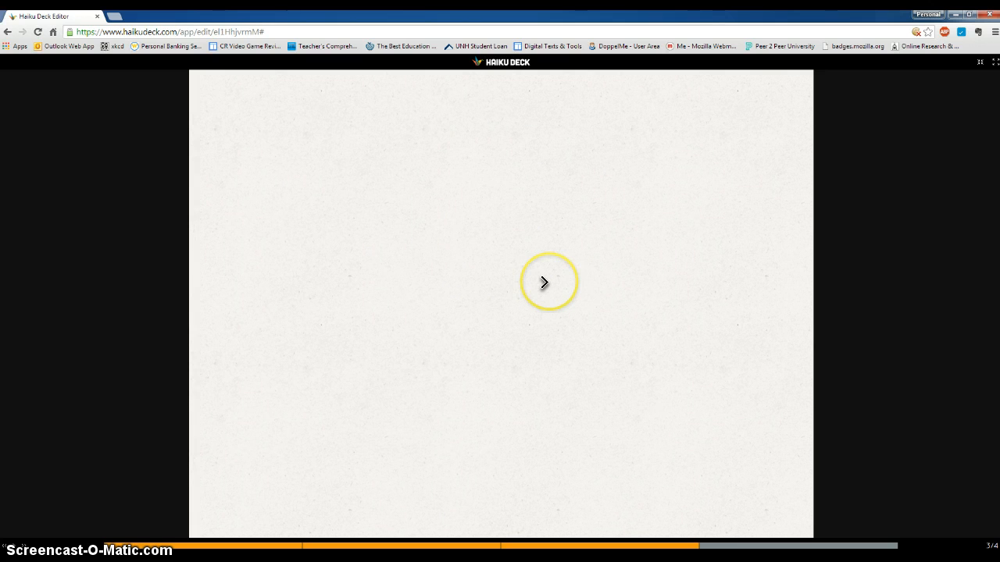
{"action": "left_click", "coordinate": [369, 286]}
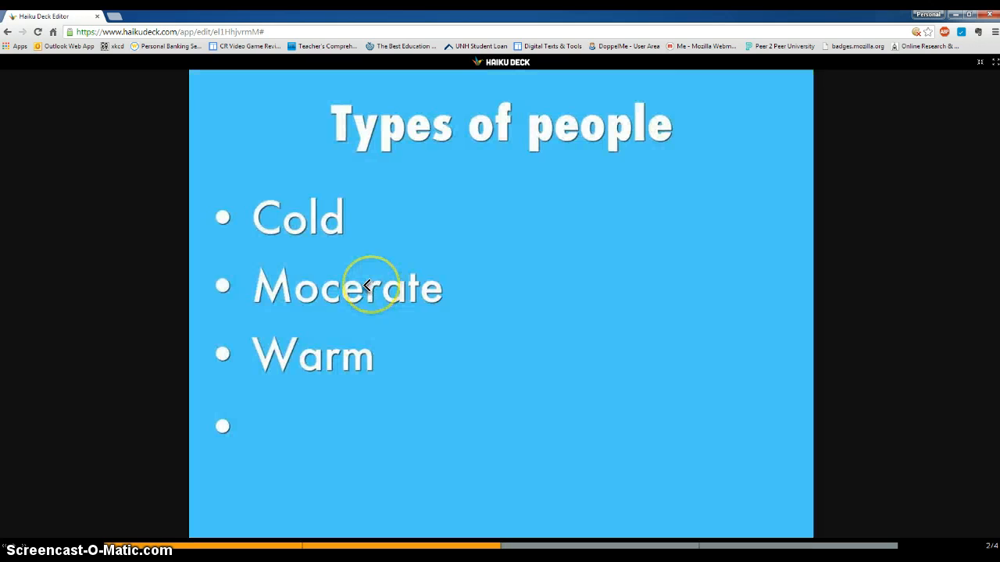
{"action": "left_click", "coordinate": [389, 288]}
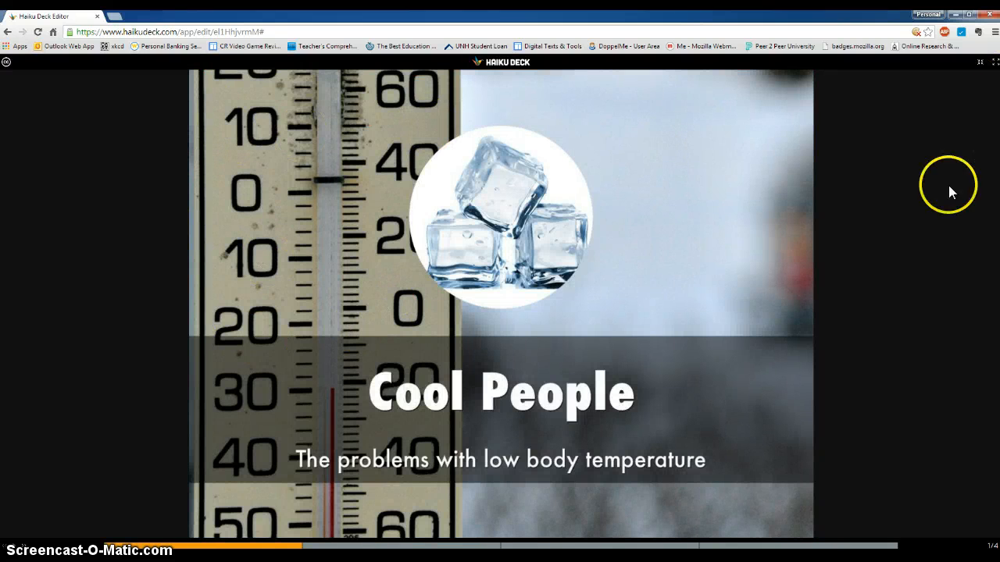
{"action": "key", "text": "Escape"}
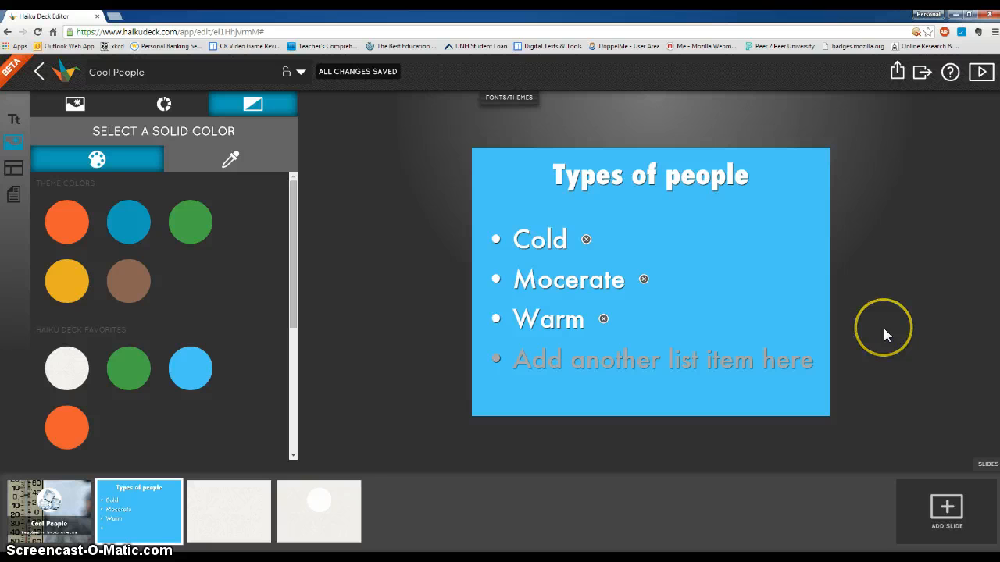
- Apply the Starship theme to the deck and delete the leftover empty fourth bullet on the "Types of people" slide
{"action": "left_click", "coordinate": [515, 107]}
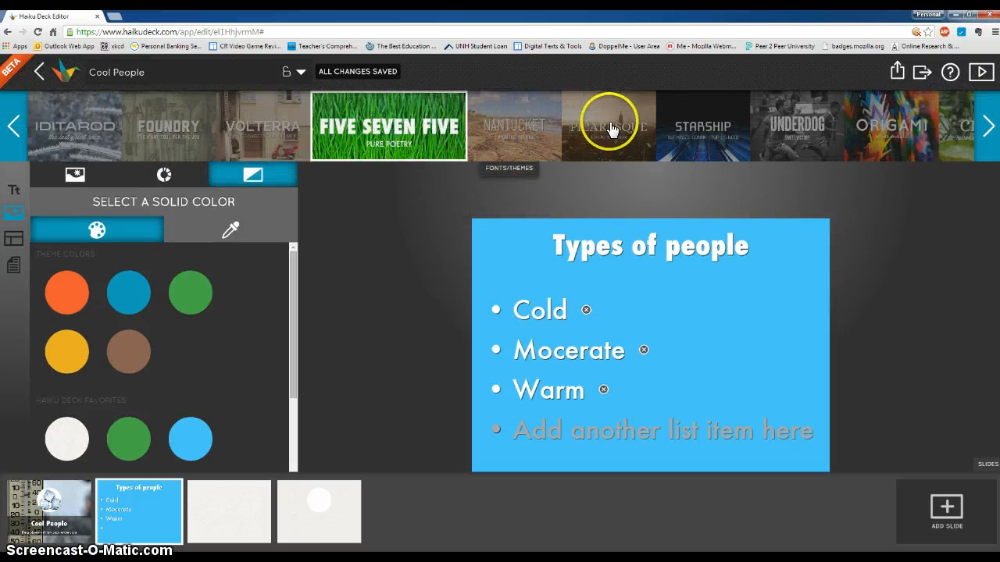
{"action": "mouse_move", "coordinate": [415, 152]}
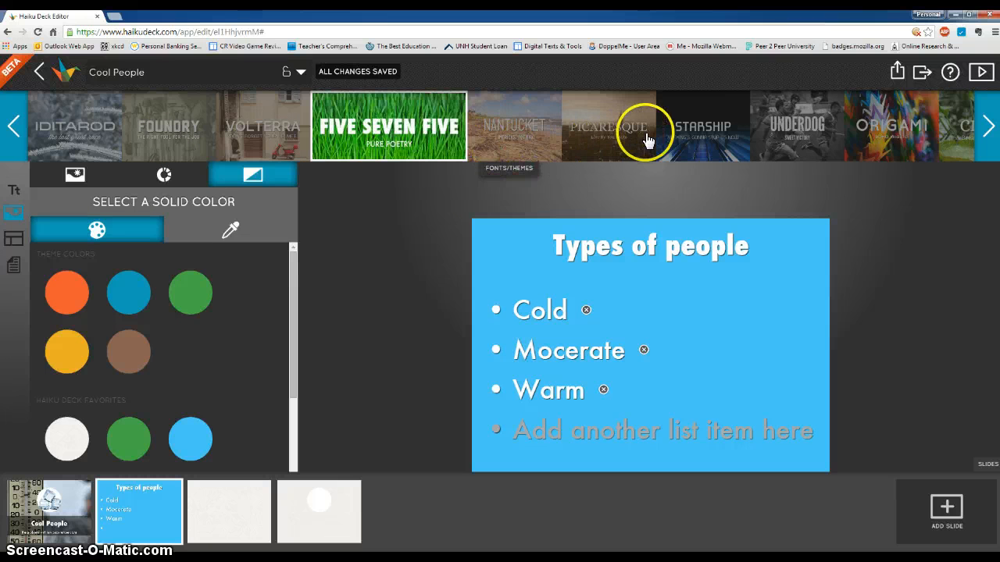
{"action": "left_click", "coordinate": [721, 139]}
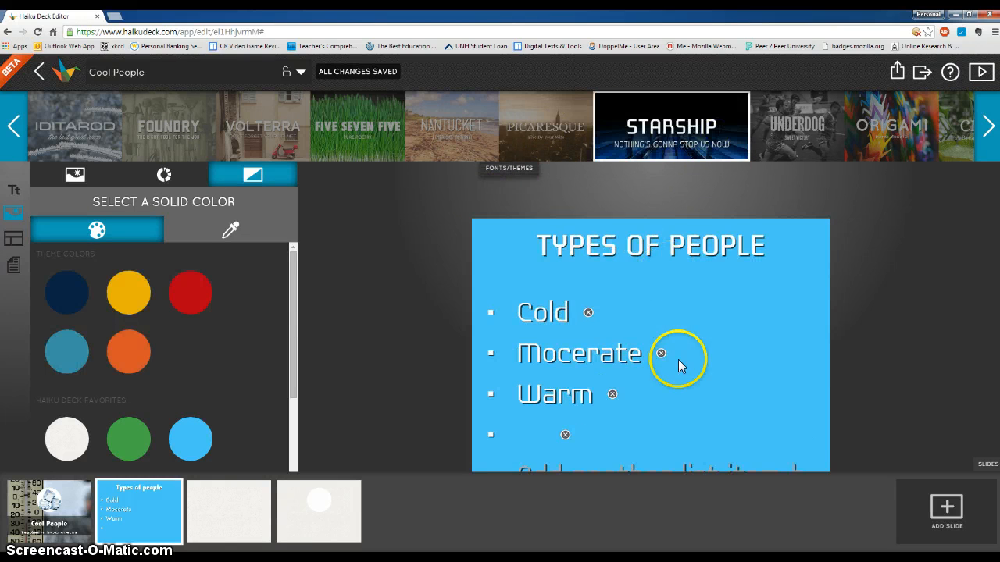
{"action": "left_click", "coordinate": [565, 434]}
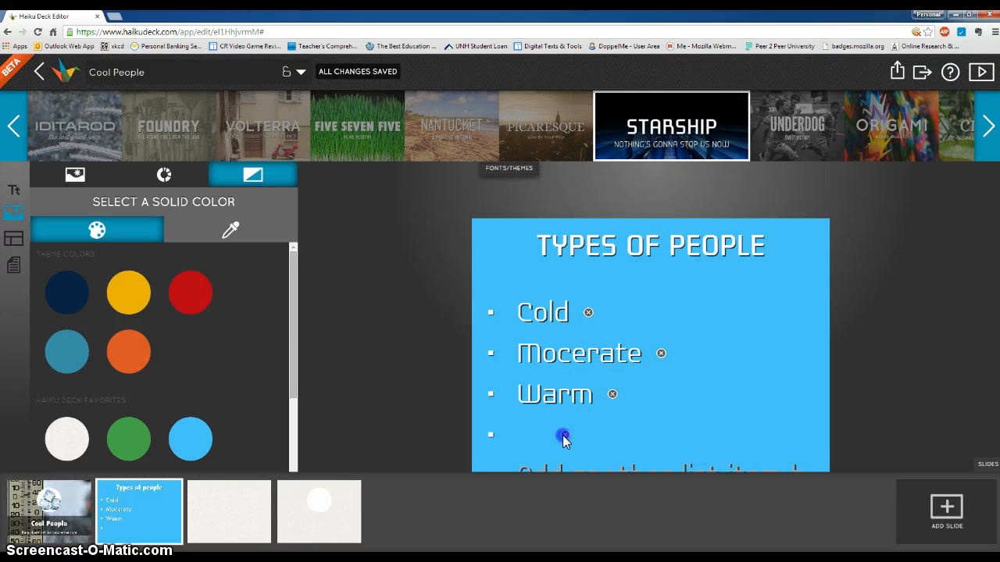
- Try the Picaresque and Underdog themes, restore the Five Seven Five theme and close the theme selection
{"action": "left_click", "coordinate": [571, 114]}
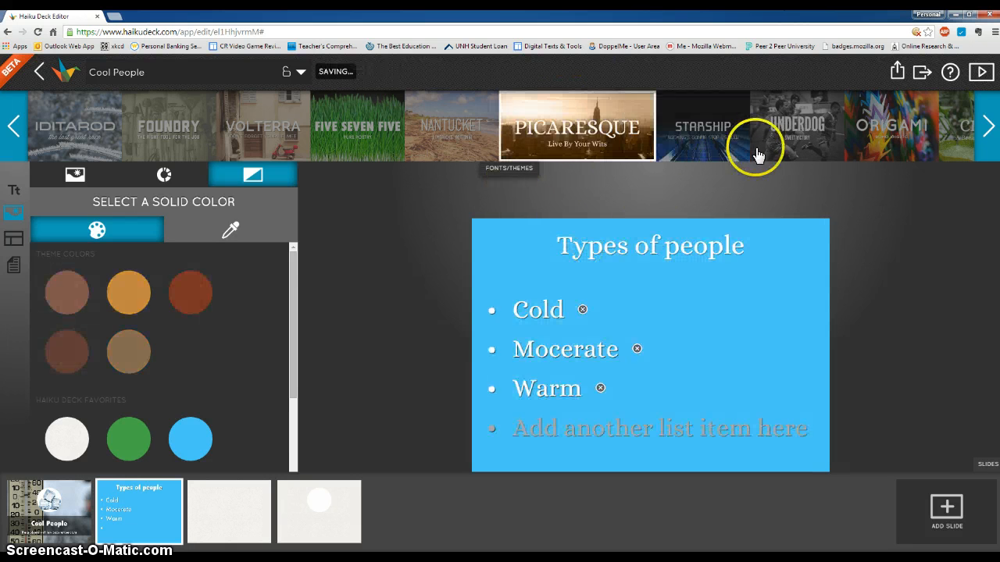
{"action": "left_click", "coordinate": [781, 123]}
{"action": "left_click", "coordinate": [345, 123]}
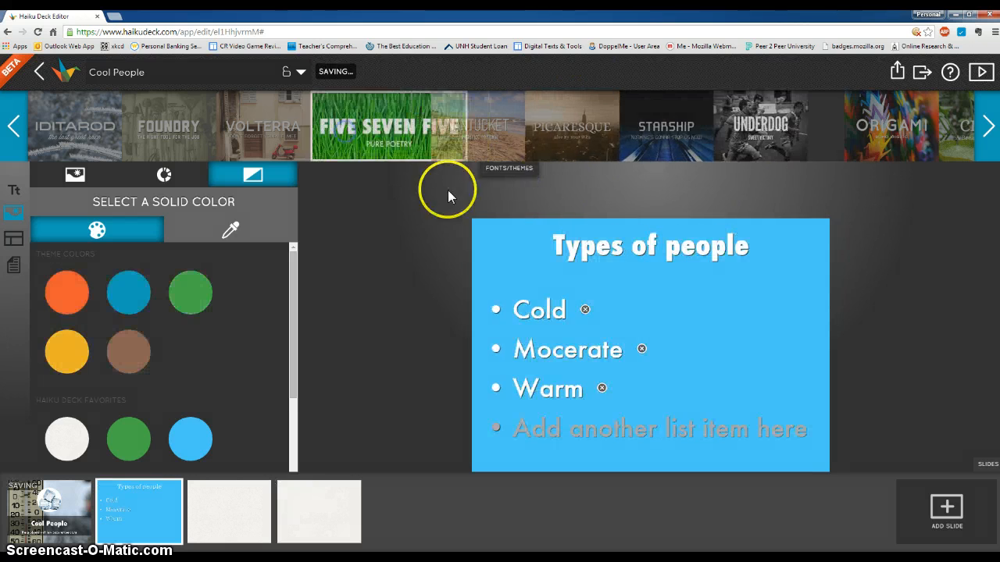
{"action": "left_click", "coordinate": [498, 168]}
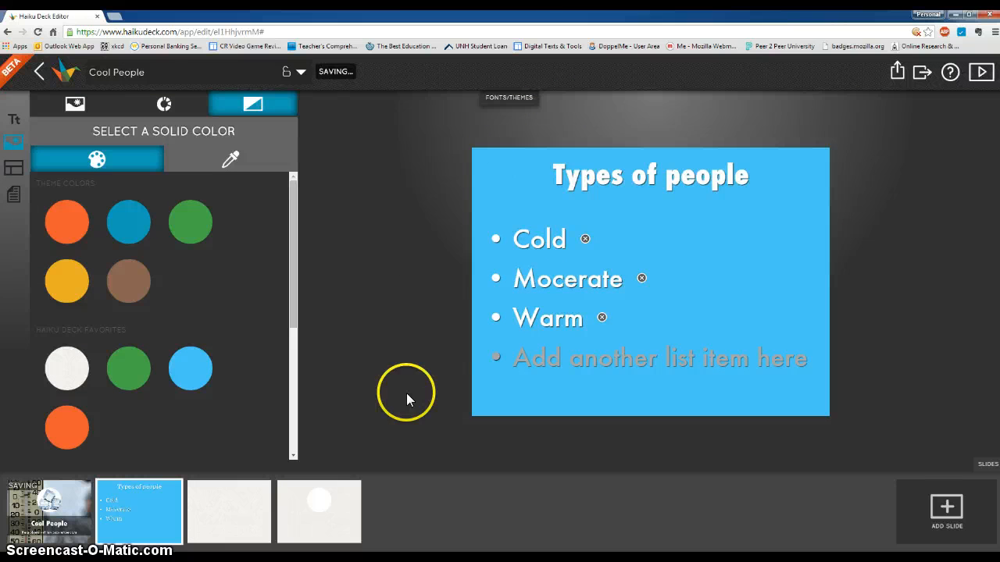